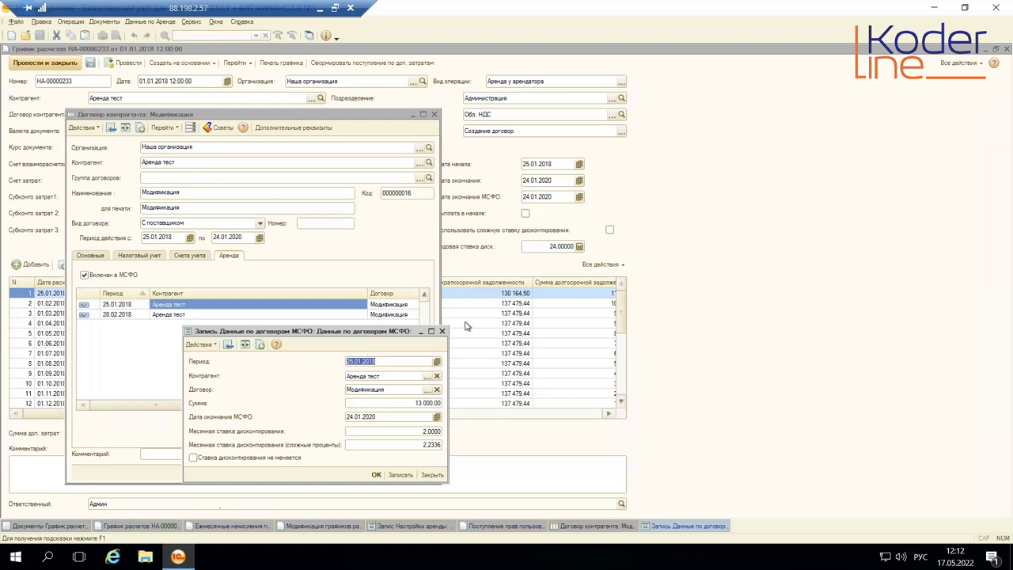
# Close the IFRS data record and the contract card, and review the liability and interest columns of the payment schedule.
pyautogui.click(442, 331)
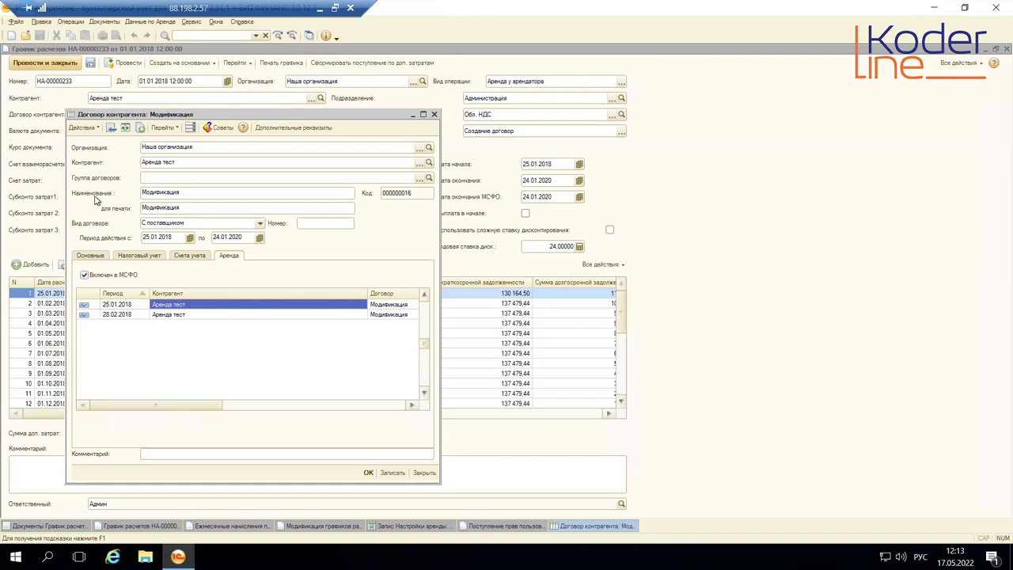
pyautogui.click(434, 114)
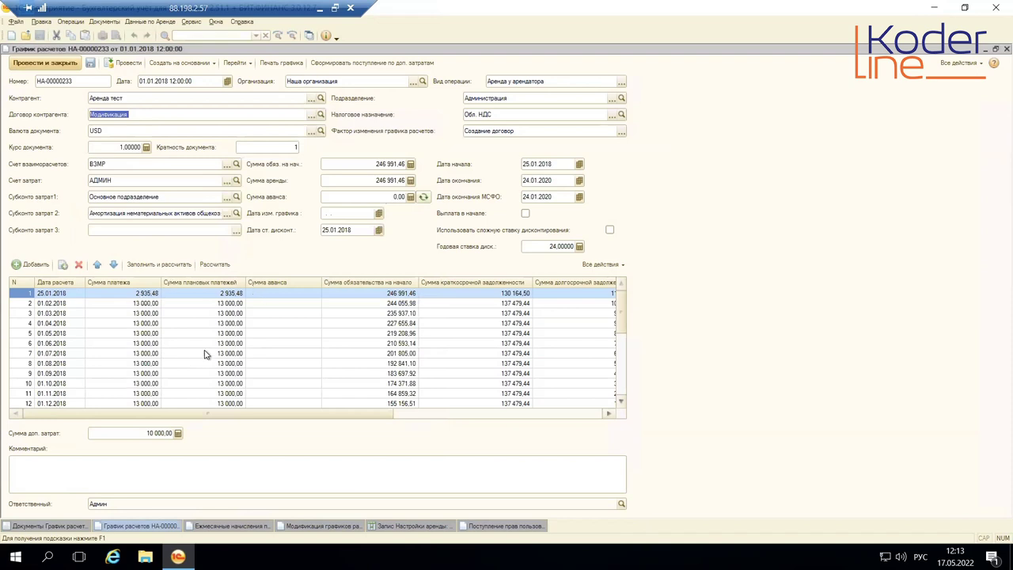
pyautogui.click(386, 294)
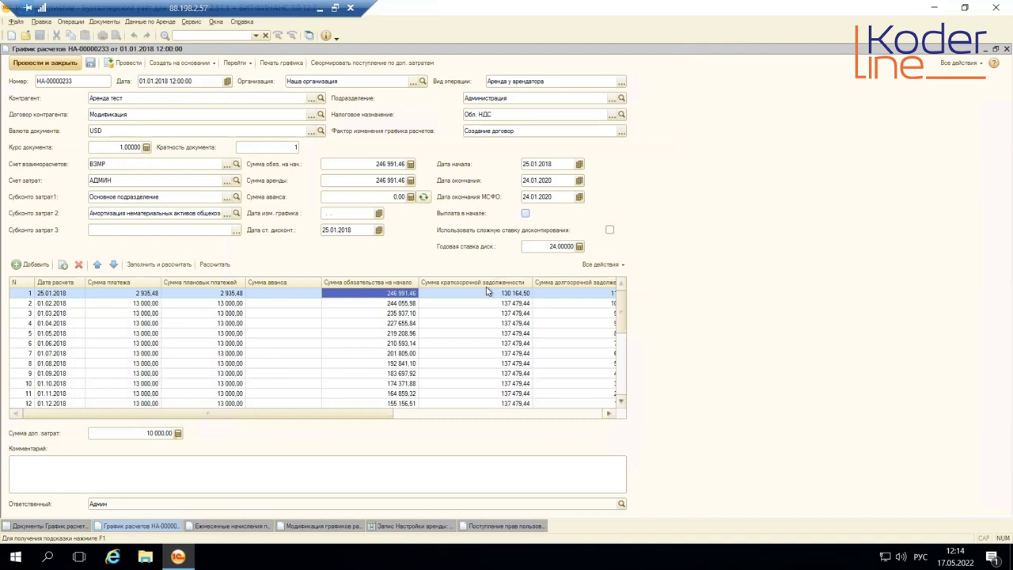
pyautogui.moveTo(419, 421); pyautogui.dragTo(579, 422)
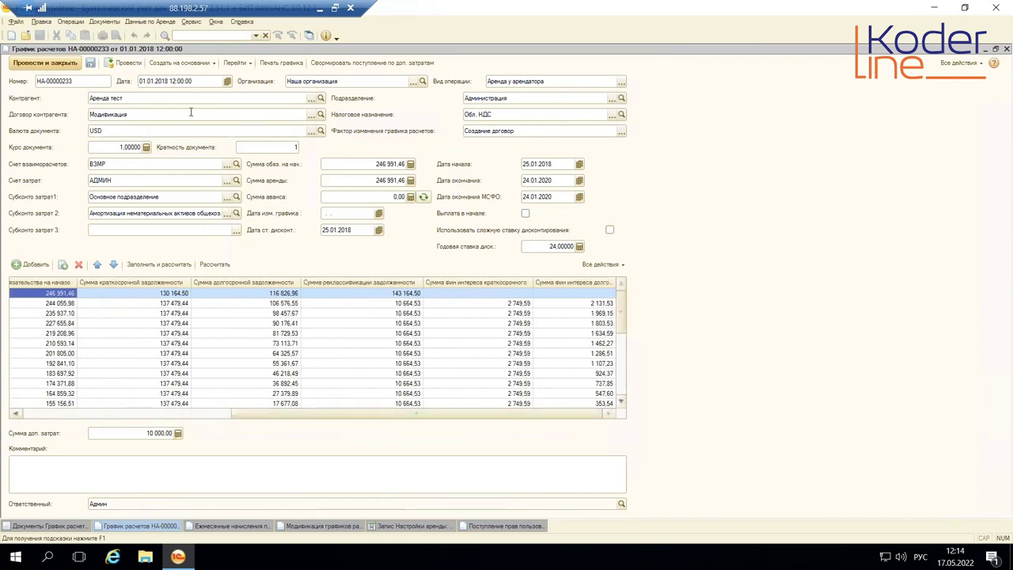
# Open the schedule's «Параметры расчета показателей обязательств права собственности» register full size and narrow the «Дата расчета» column.
pyautogui.click(213, 64)
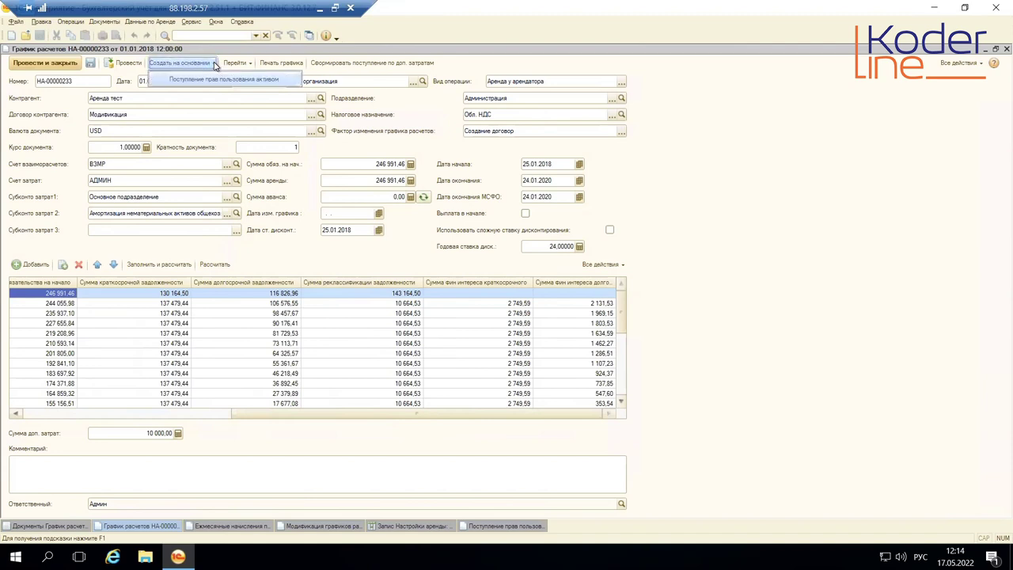
pyautogui.click(239, 66)
pyautogui.click(265, 94)
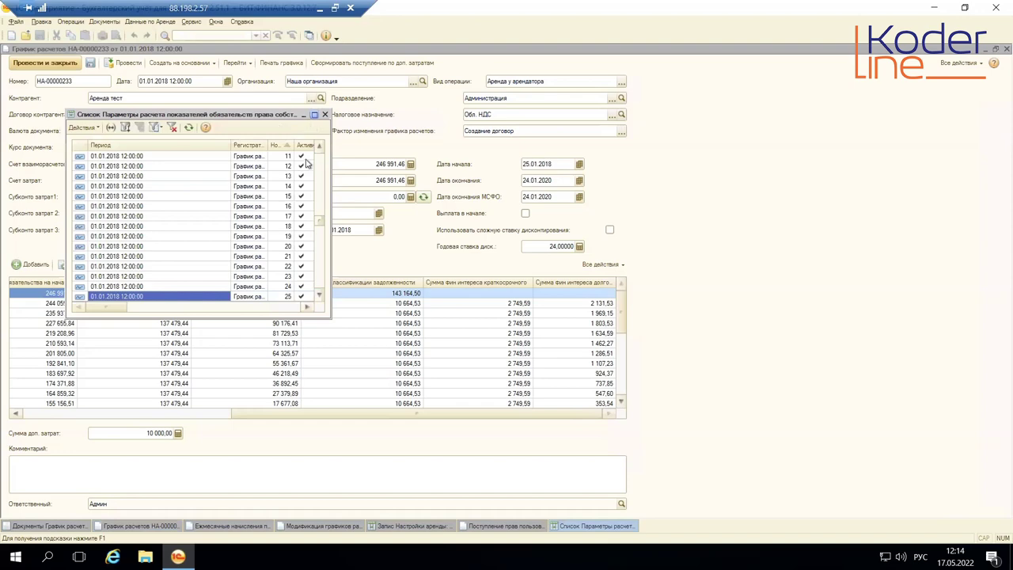
pyautogui.click(314, 114)
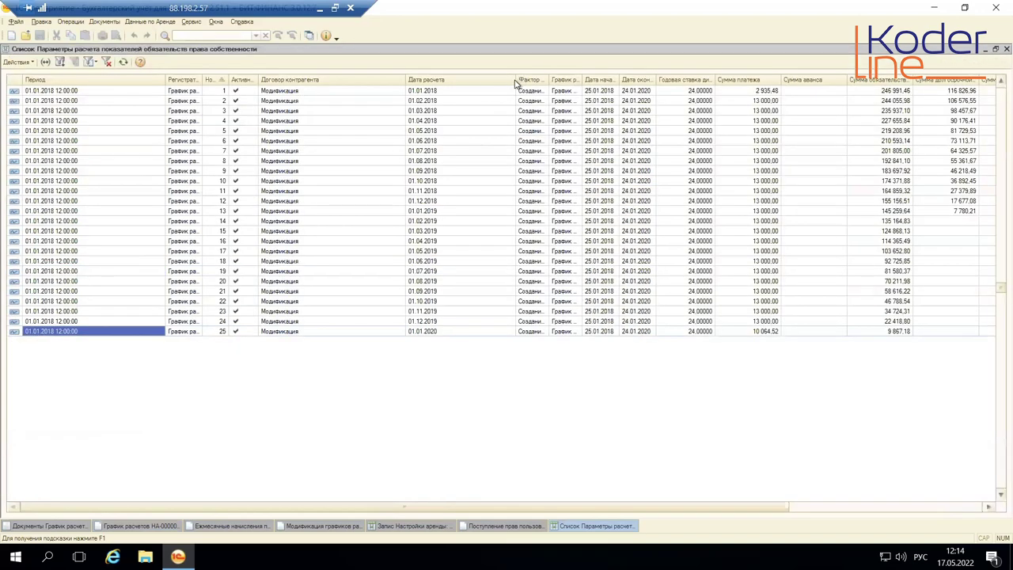
pyautogui.moveTo(516, 79); pyautogui.dragTo(470, 79)
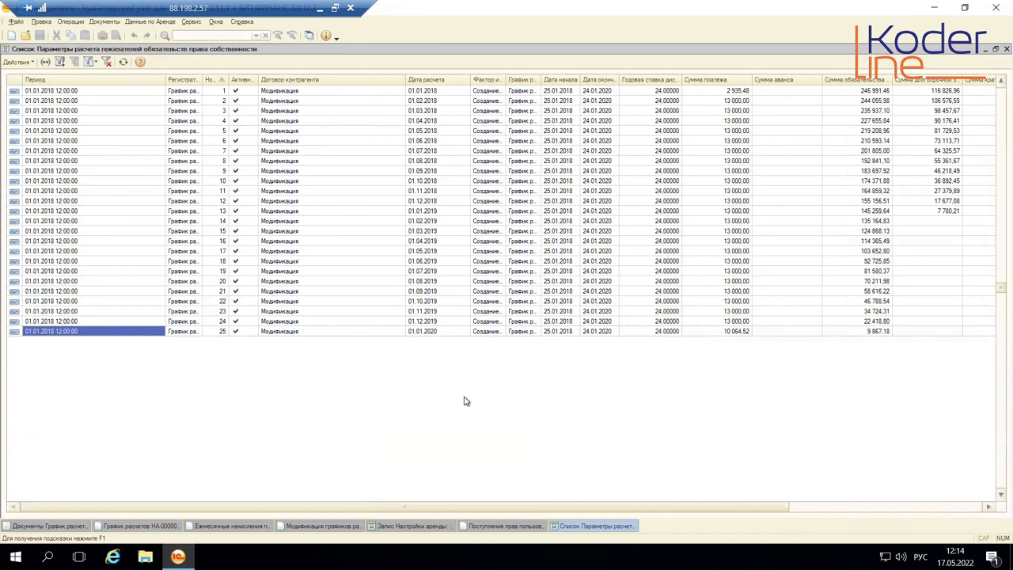
# Review the first register row from the opening liability amount through the short-term and long-term financial interest columns.
pyautogui.click(858, 93)
pyautogui.press('Right')
pyautogui.press('Right')
pyautogui.press('Right')
pyautogui.press('Right')
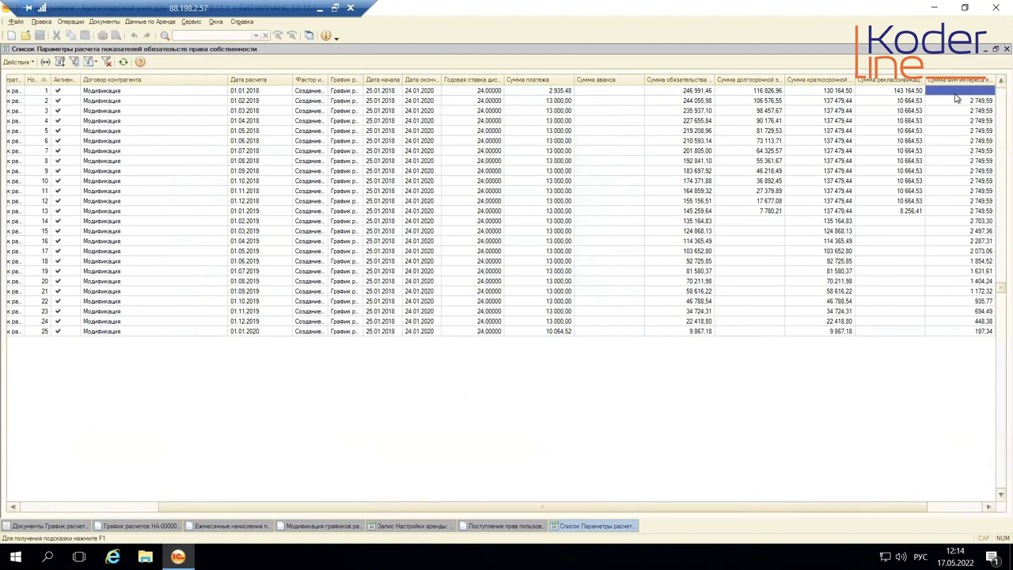
pyautogui.press('Right')
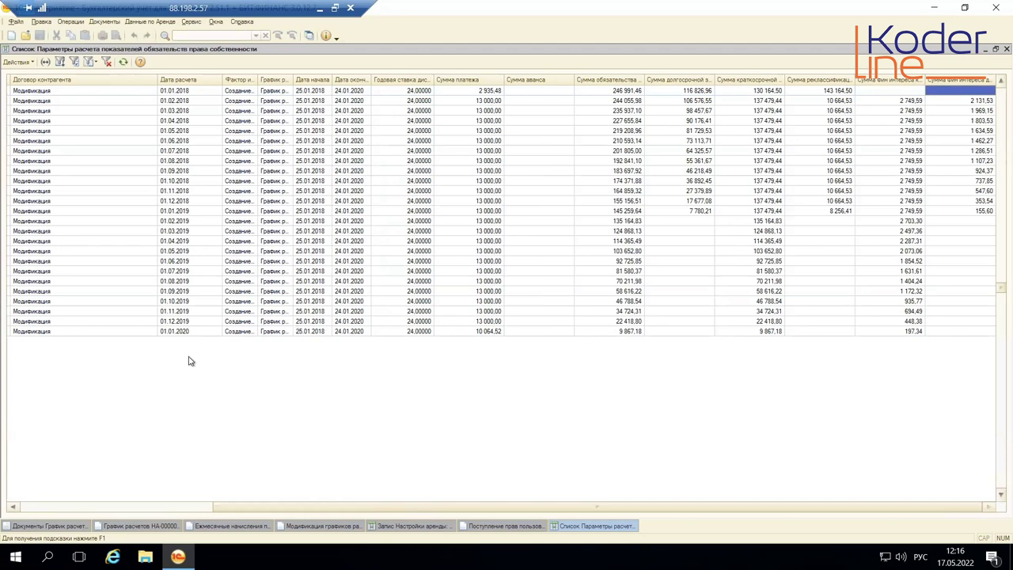
# Return to the payment schedule, switch to its «Поступление прав пользования активом» document and examine the «Сумма» value.
pyautogui.click(56, 527)
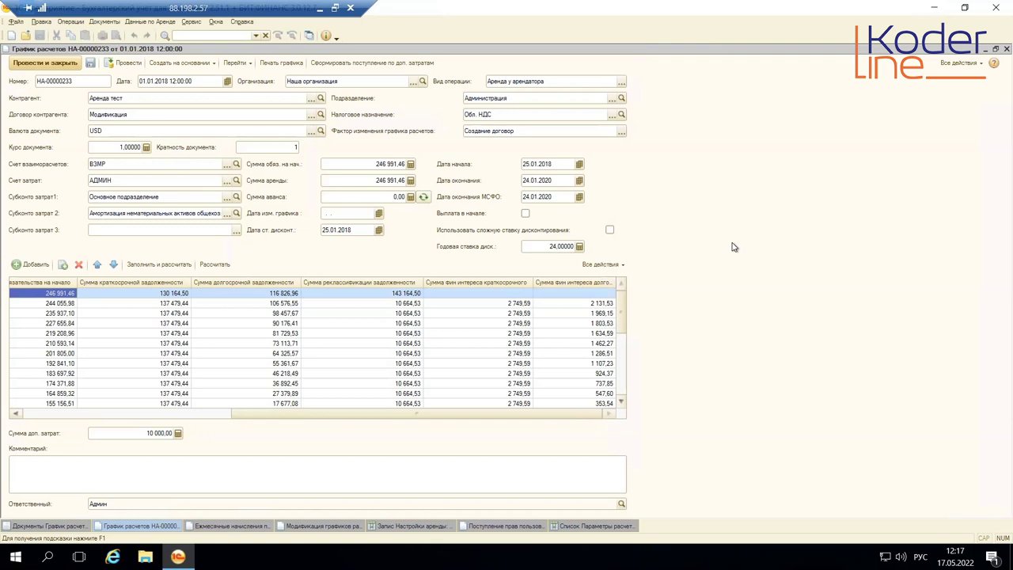
pyautogui.click(210, 64)
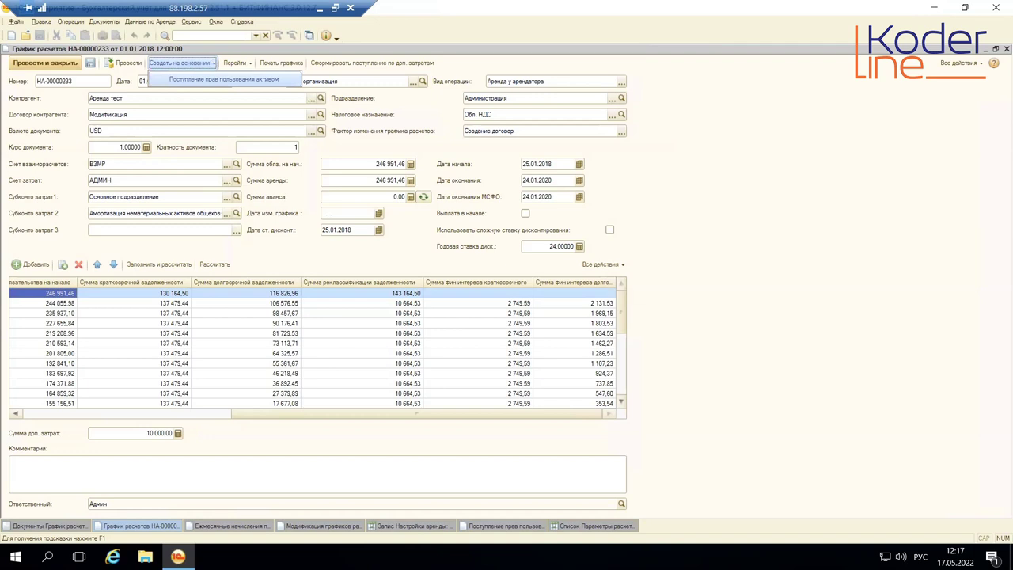
pyautogui.click(516, 527)
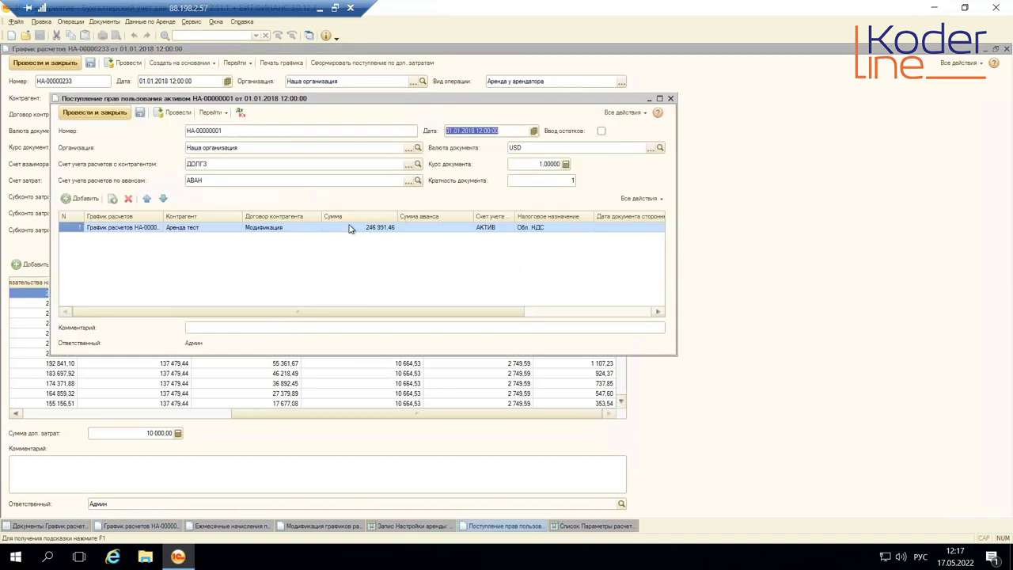
pyautogui.click(351, 229)
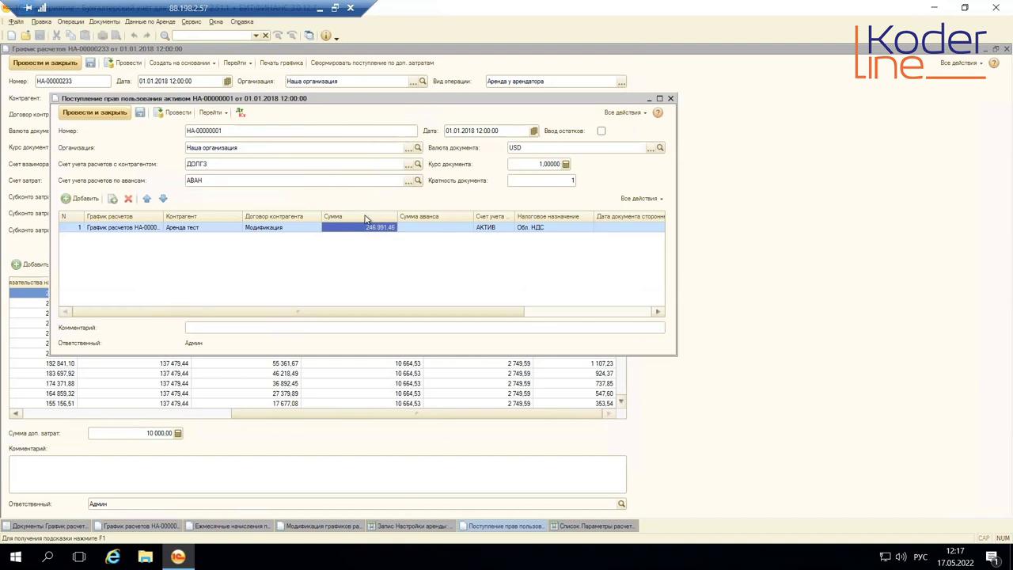
# Open the receipt's «Параметры амортизации прав пользования активом» register full size and examine the useful life and depreciable cost.
pyautogui.click(211, 113)
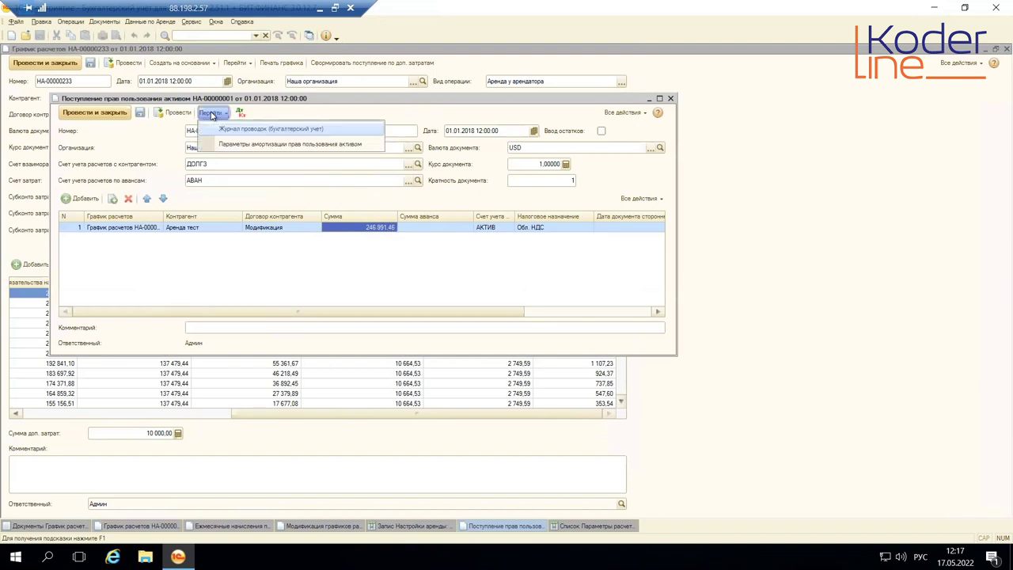
pyautogui.click(265, 144)
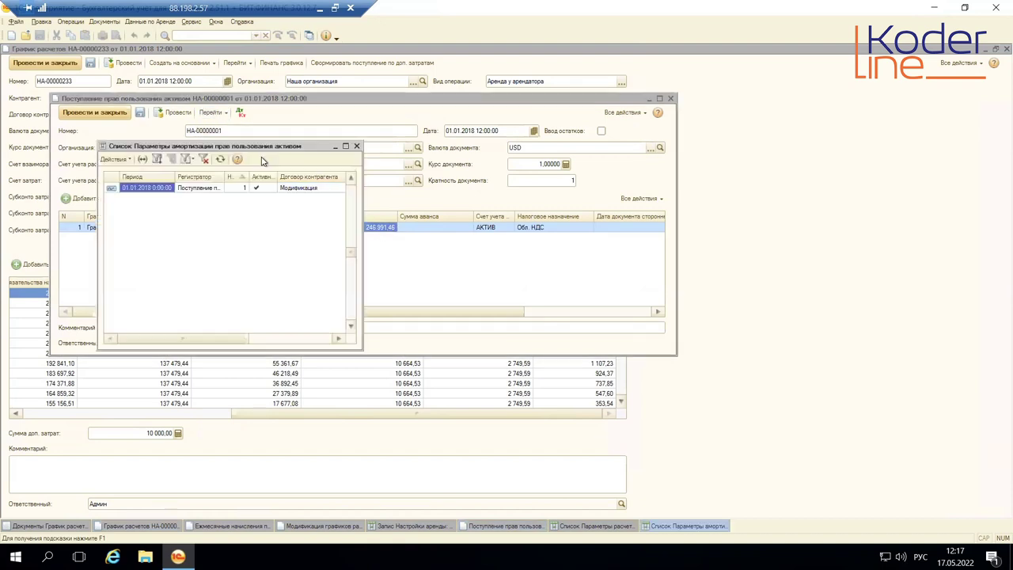
pyautogui.click(345, 147)
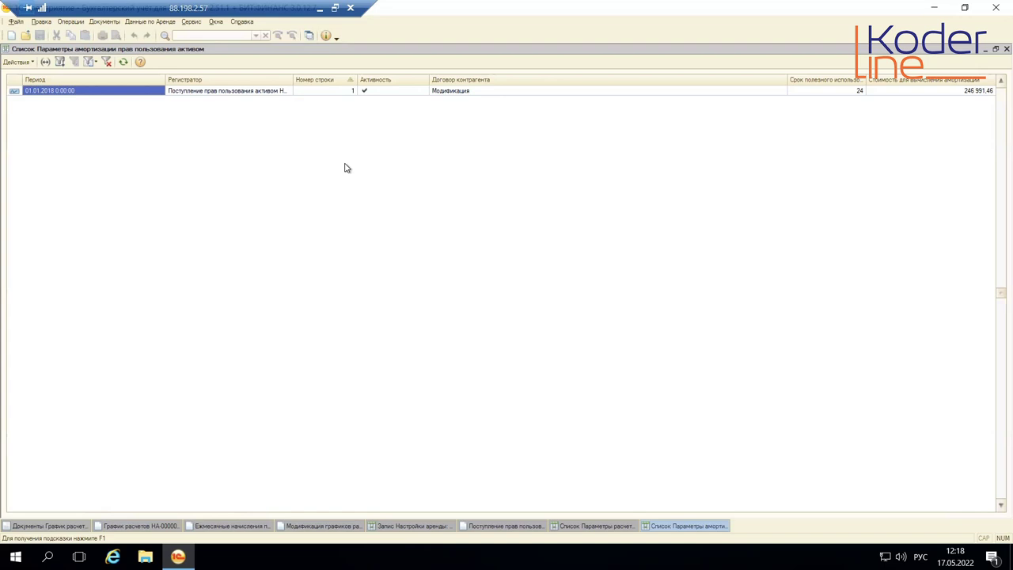
pyautogui.click(800, 92)
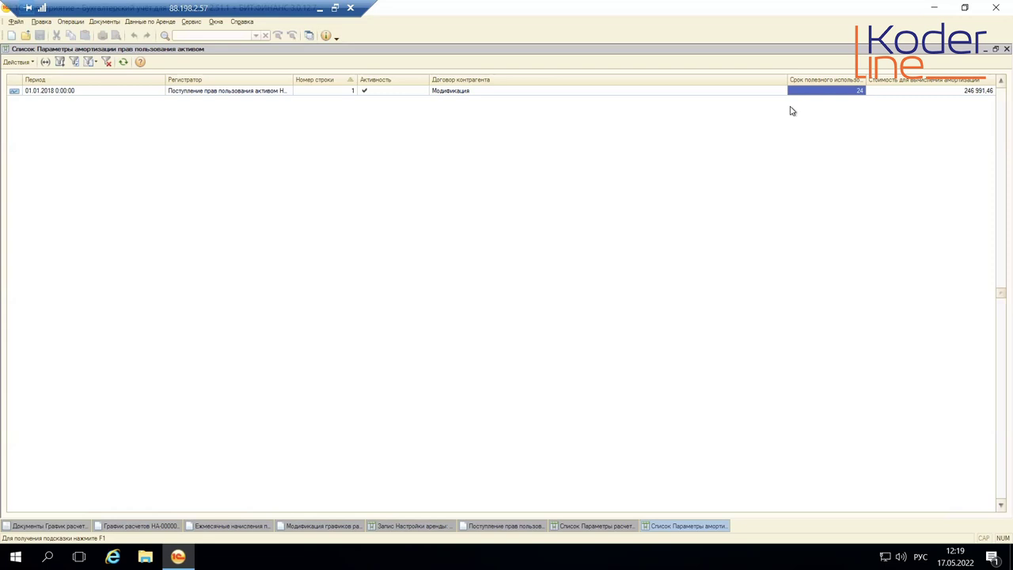
pyautogui.click(935, 92)
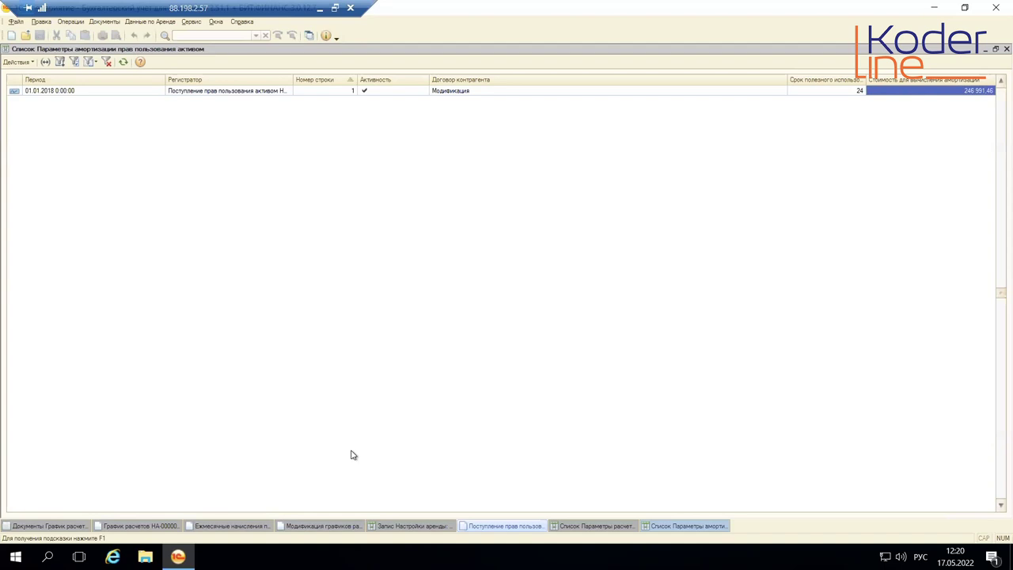
# Revisit the liability calculation parameters register, view the «Настройки аренды» record, and dismiss that record.
pyautogui.click(611, 528)
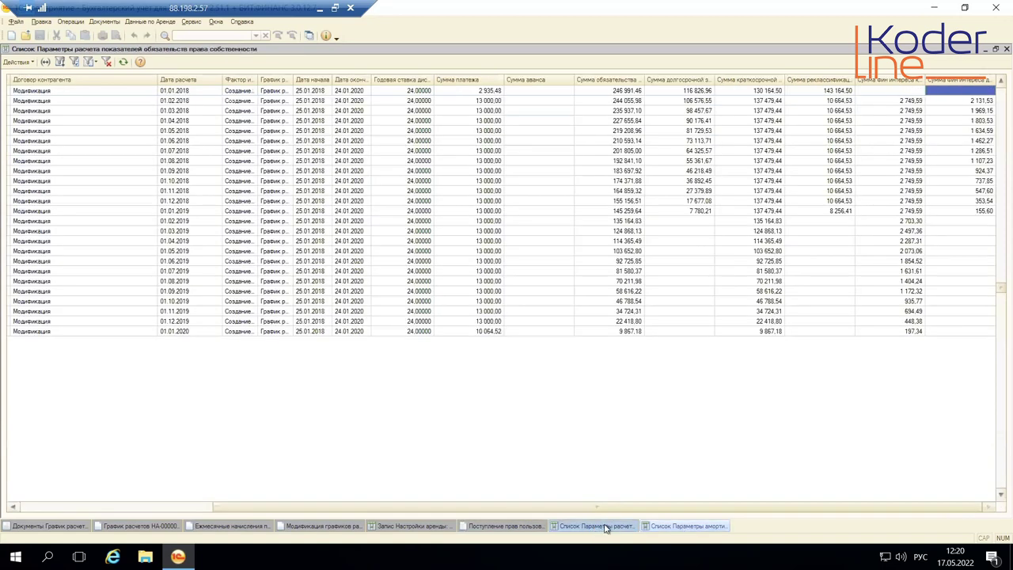
pyautogui.click(411, 526)
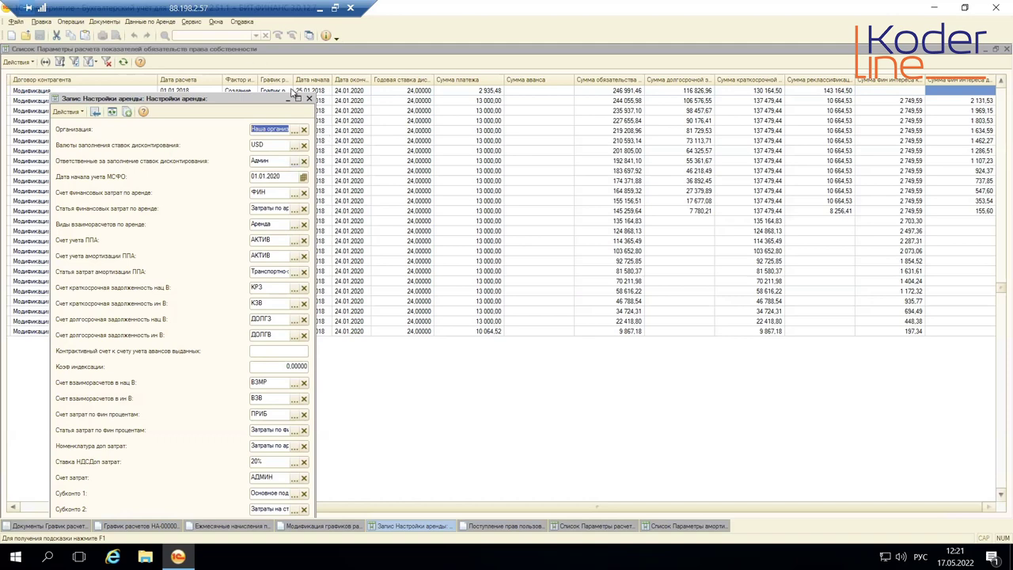
pyautogui.press('Escape')
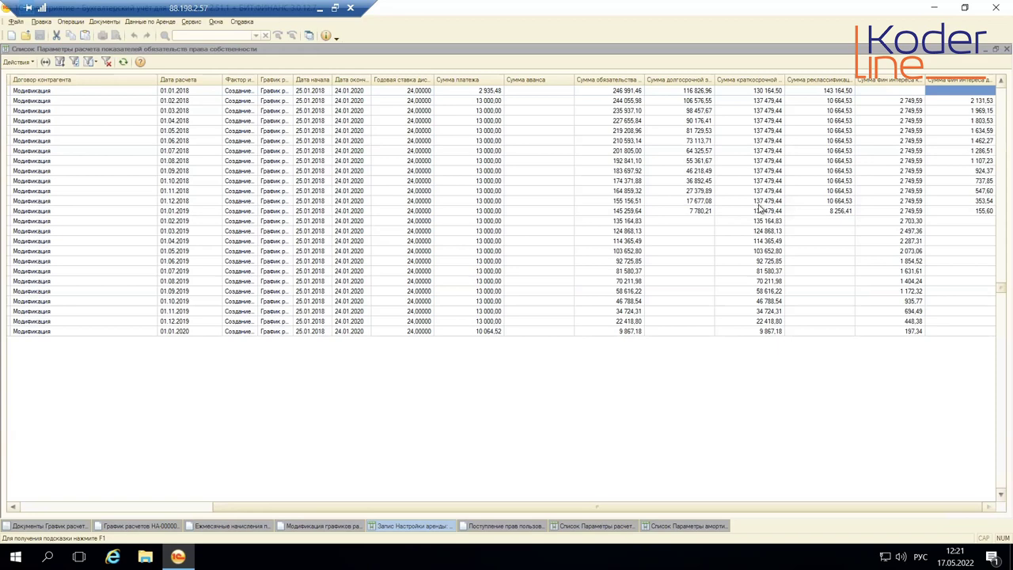
# Preview the «Ввод остатков» option in the right-of-use asset receipt, turn it back off, and close the document.
pyautogui.click(504, 527)
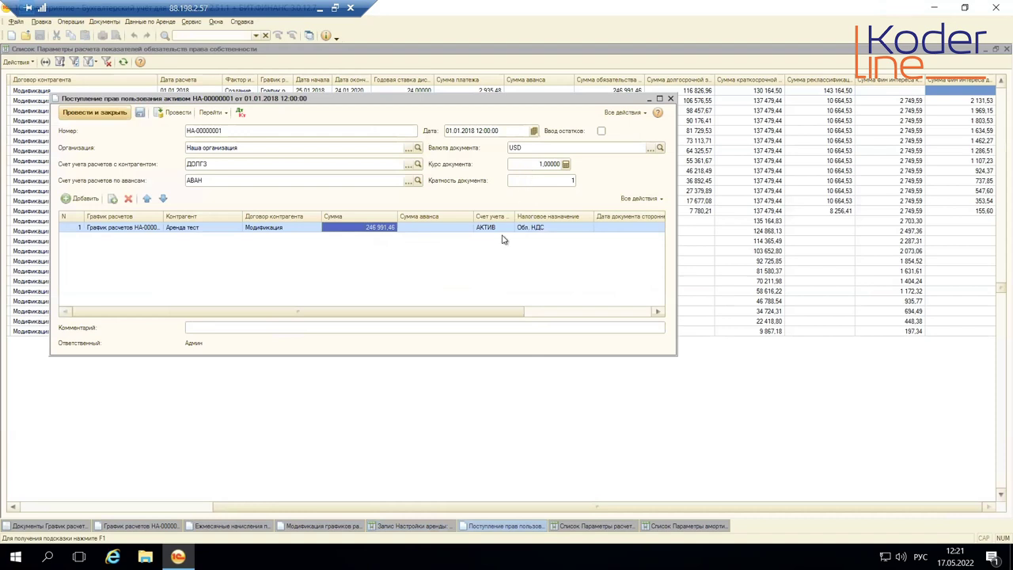
pyautogui.moveTo(511, 315); pyautogui.dragTo(548, 315)
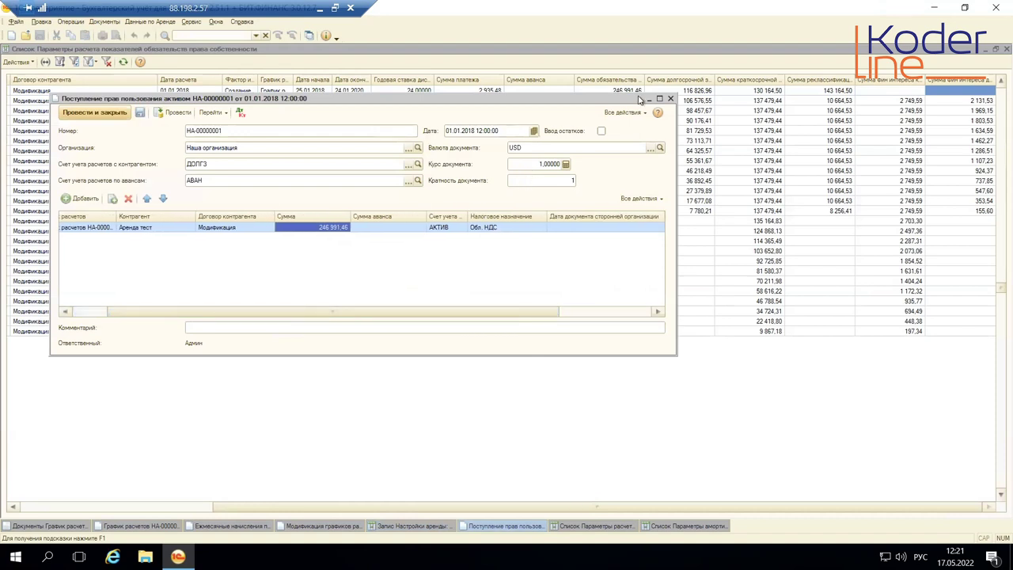
pyautogui.click(602, 132)
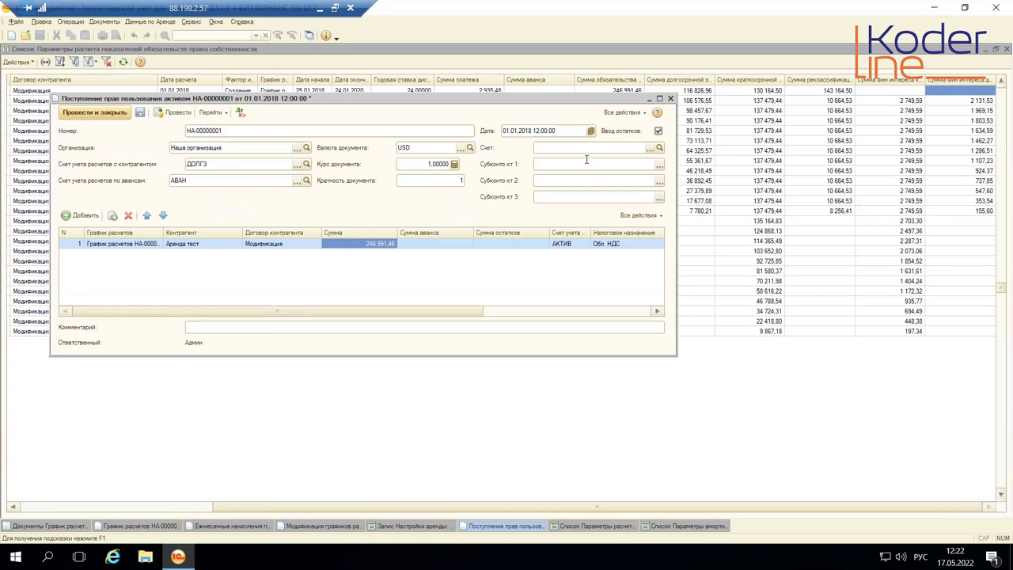
pyautogui.click(657, 131)
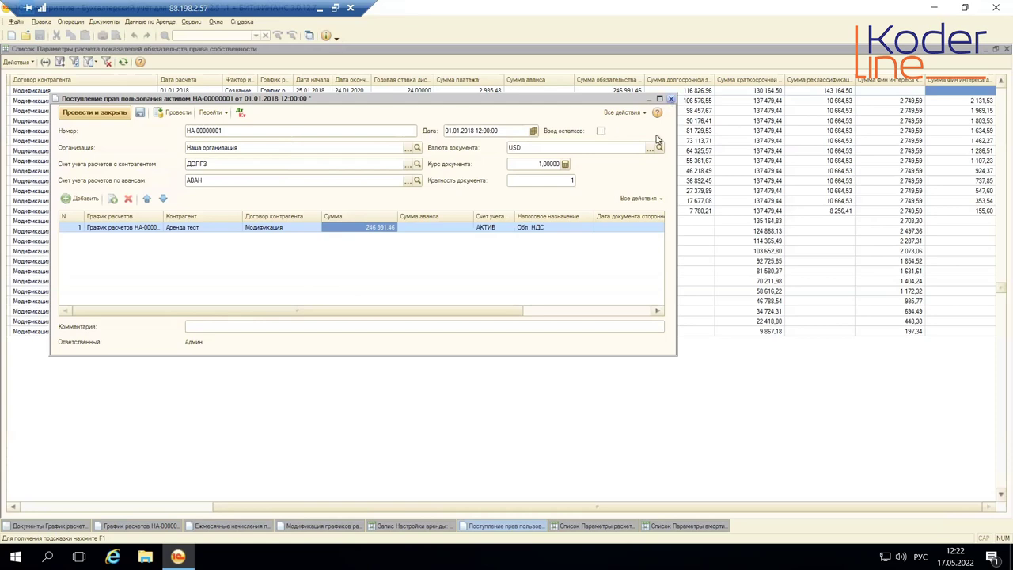
pyautogui.click(671, 98)
pyautogui.click(506, 283)
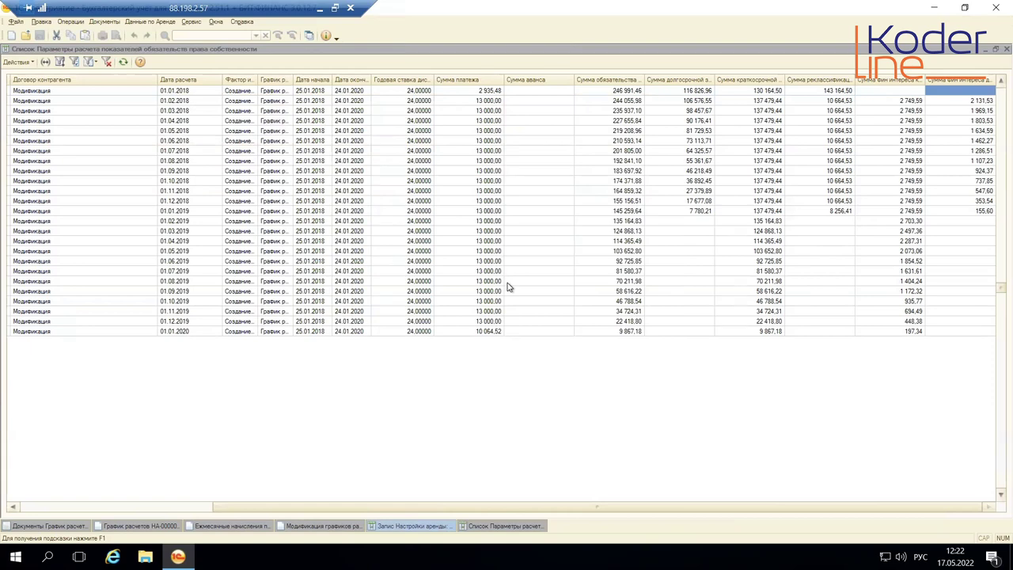
# View the monthly accruals document, then reopen the liability calculation parameters register from the payment schedule.
pyautogui.click(234, 527)
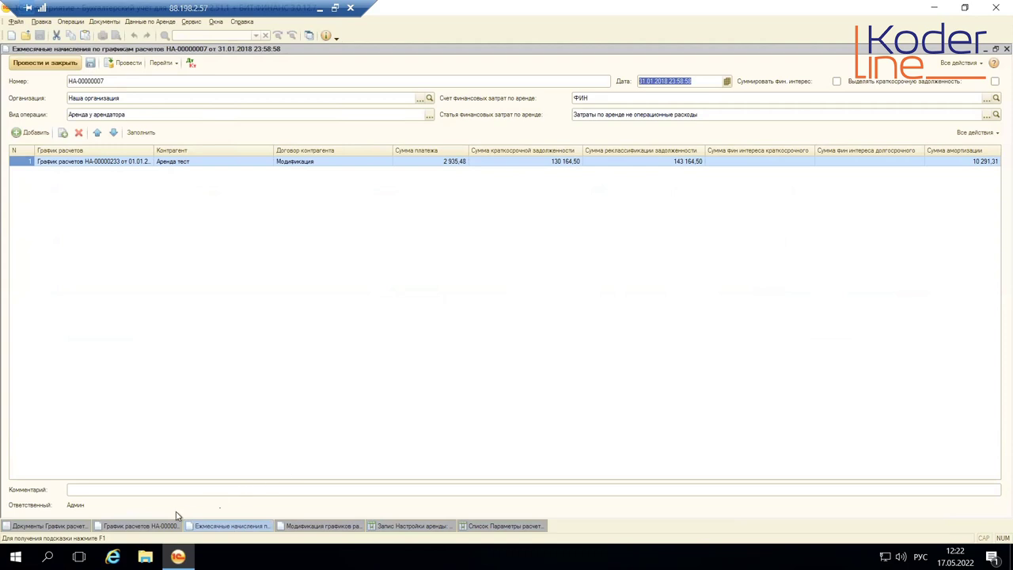
pyautogui.click(144, 529)
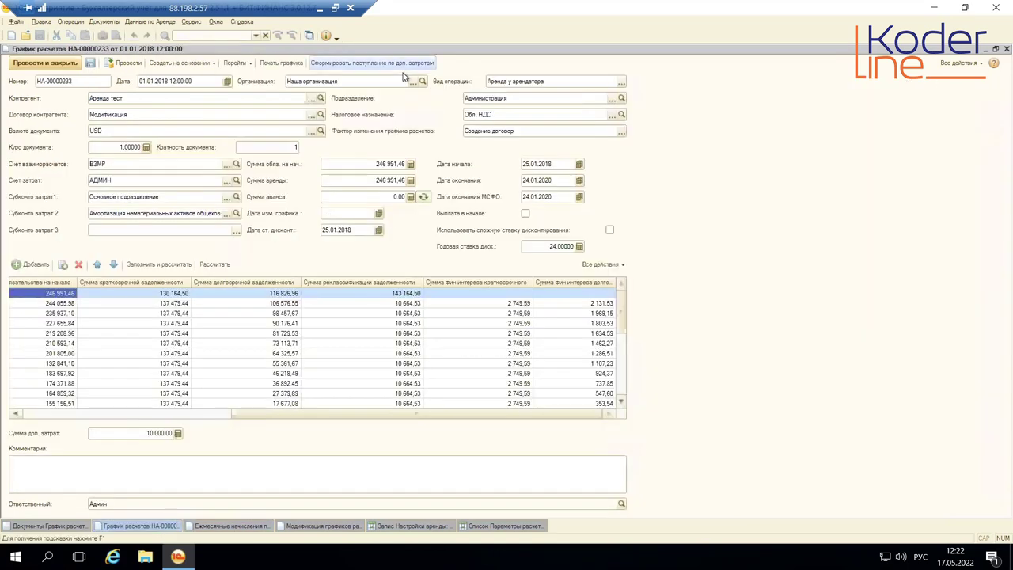
pyautogui.click(246, 63)
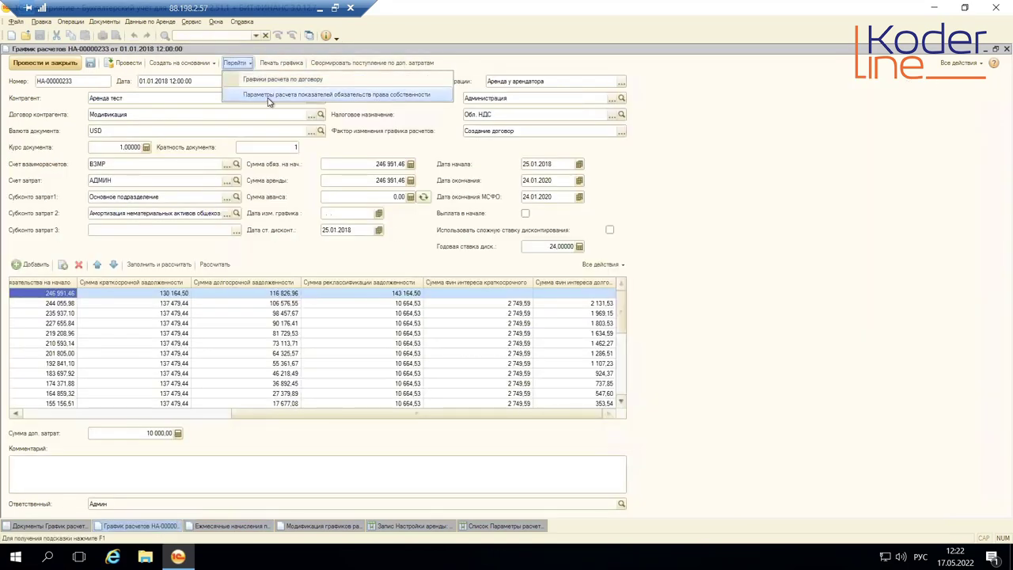
pyautogui.click(272, 94)
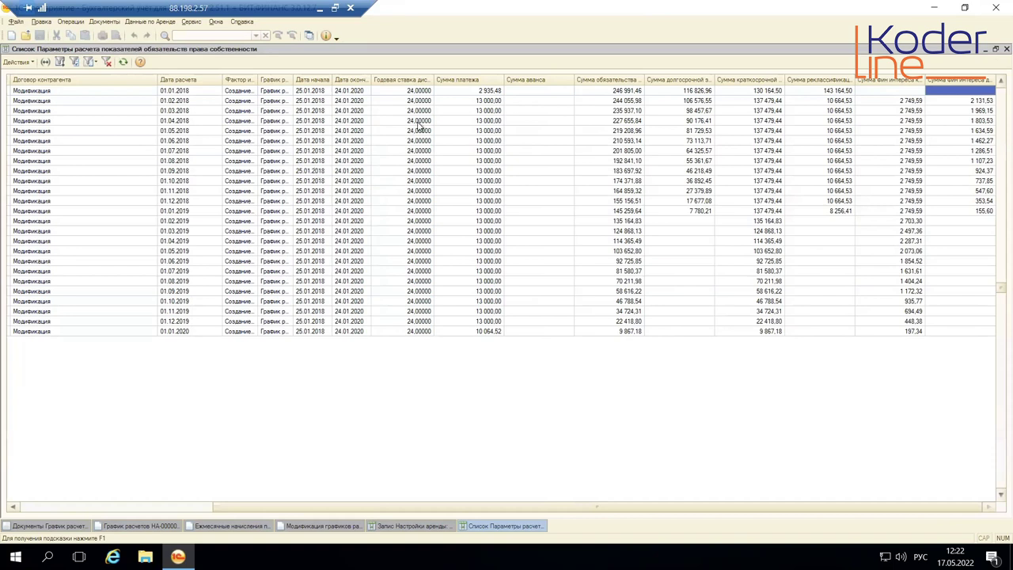
# Examine the 01.04.2018 register row from the payment amount across to the short-term debt amount.
pyautogui.click(489, 121)
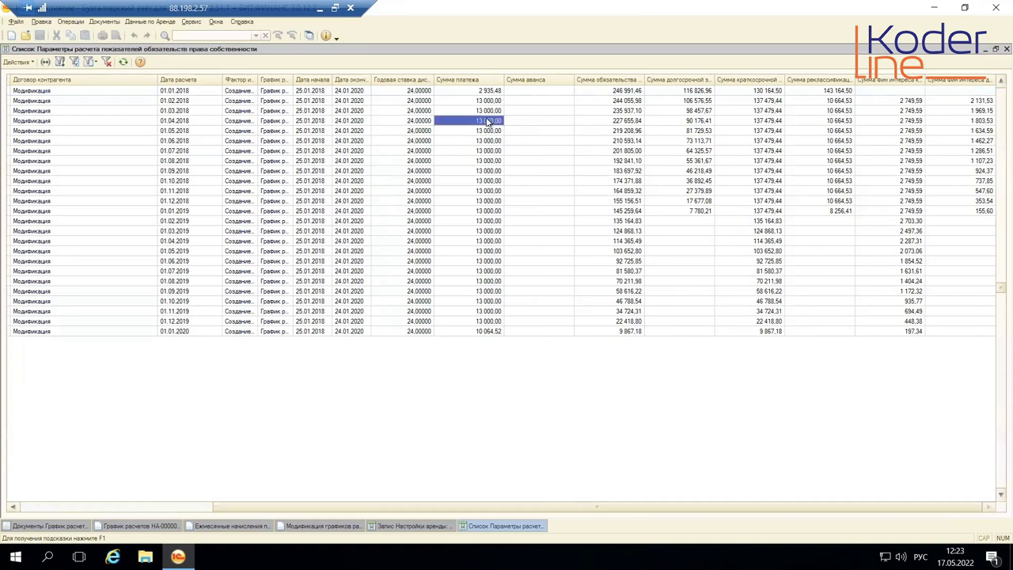
pyautogui.press('Right')
pyautogui.press('Right')
pyautogui.press('Right')
pyautogui.press('Right')
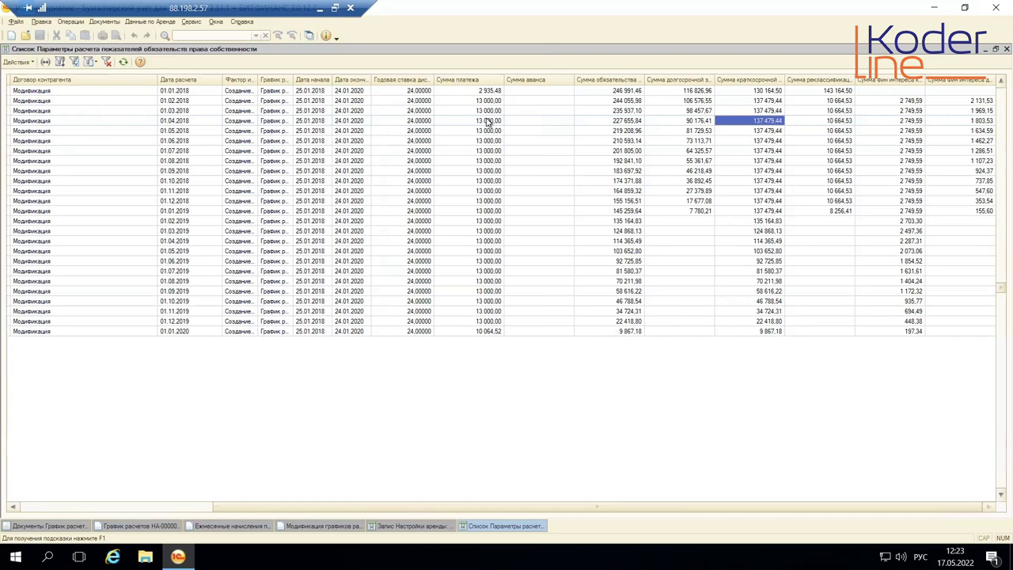
# Switch to the «Ежемесячные начисления по графикам расчетов» document and examine its row's payment and short-term debt amounts.
pyautogui.click(233, 526)
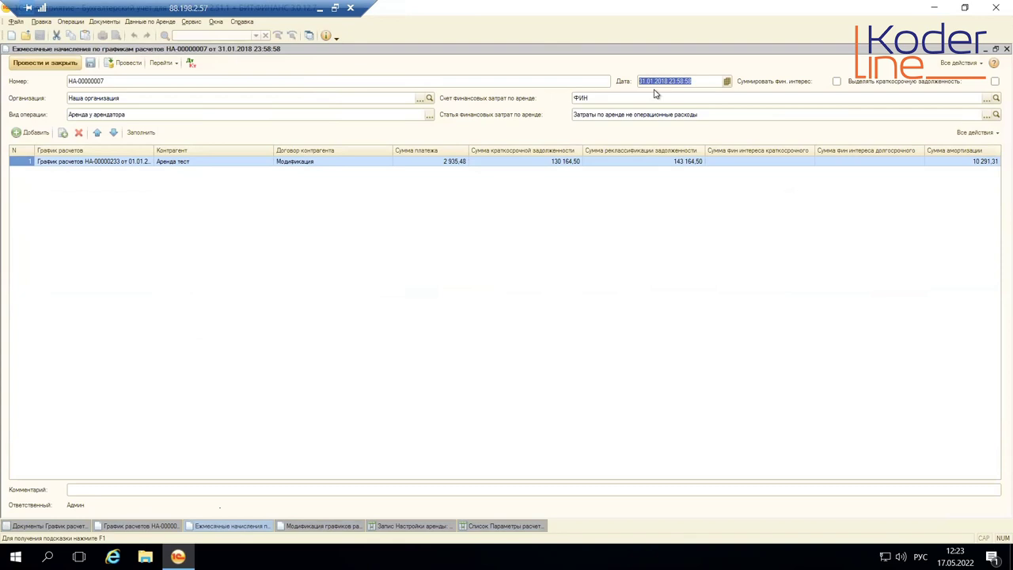
pyautogui.click(420, 163)
pyautogui.press('Right')
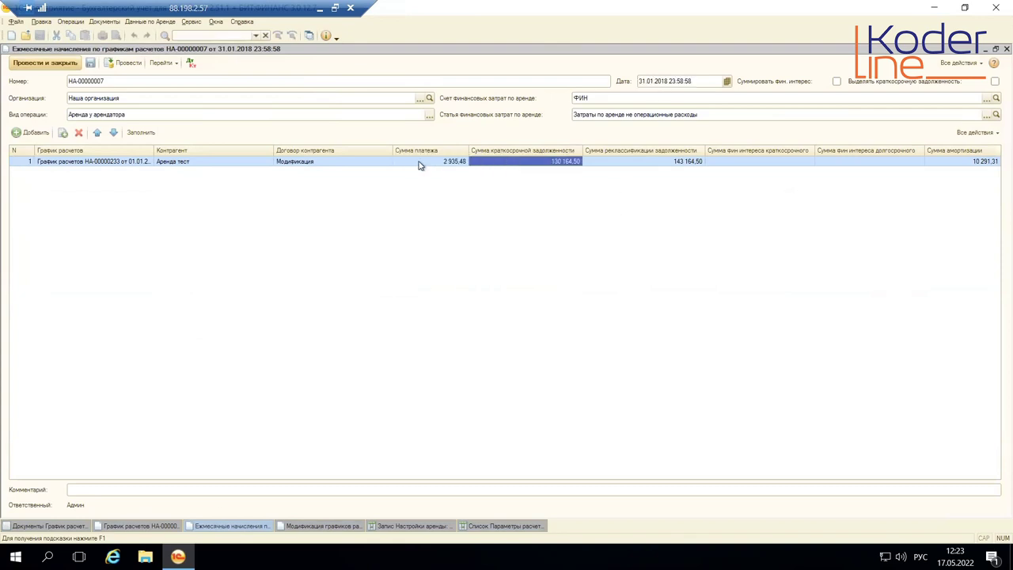
# Examine the accrual row's debt reclassification, short-term financial interest and amortization amounts.
pyautogui.press('Right')
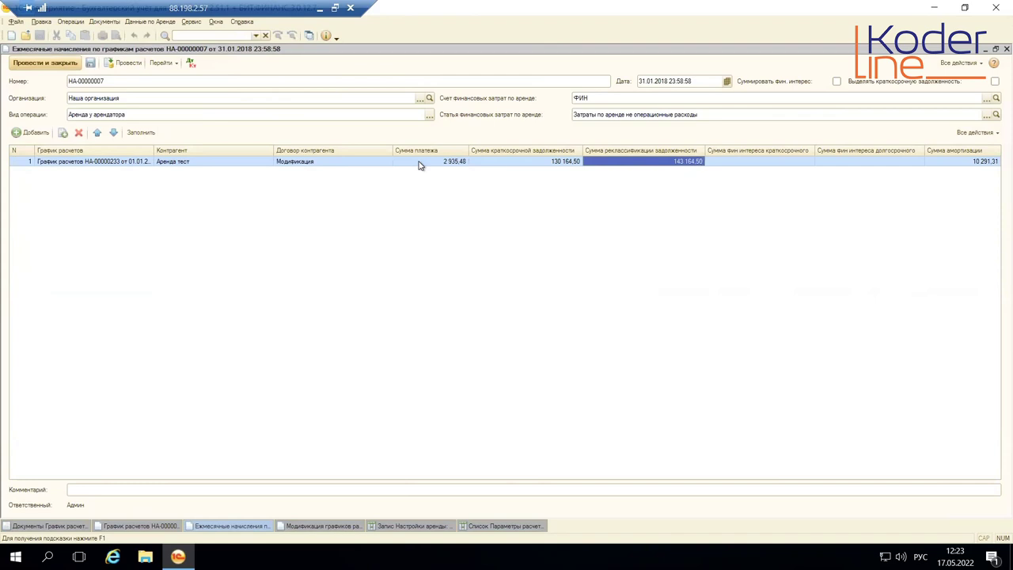
pyautogui.press('Right')
pyautogui.press('Right')
pyautogui.press('Right')
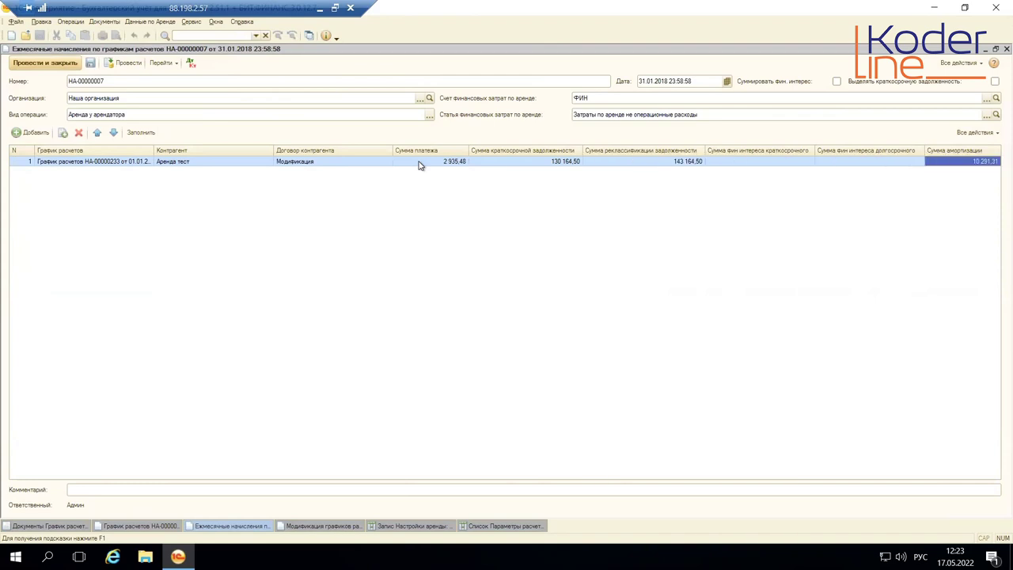
pyautogui.click(738, 163)
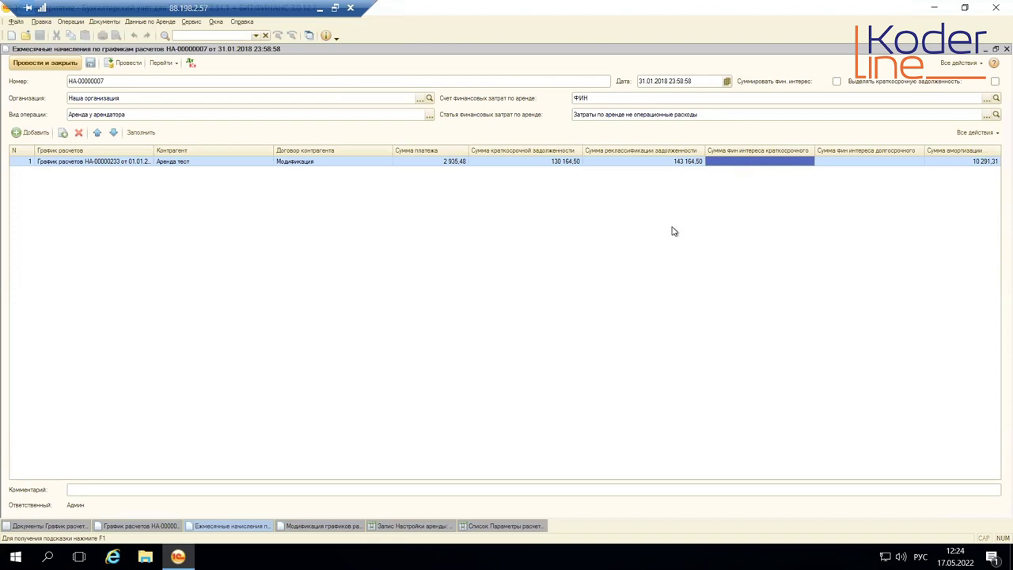
pyautogui.click(960, 164)
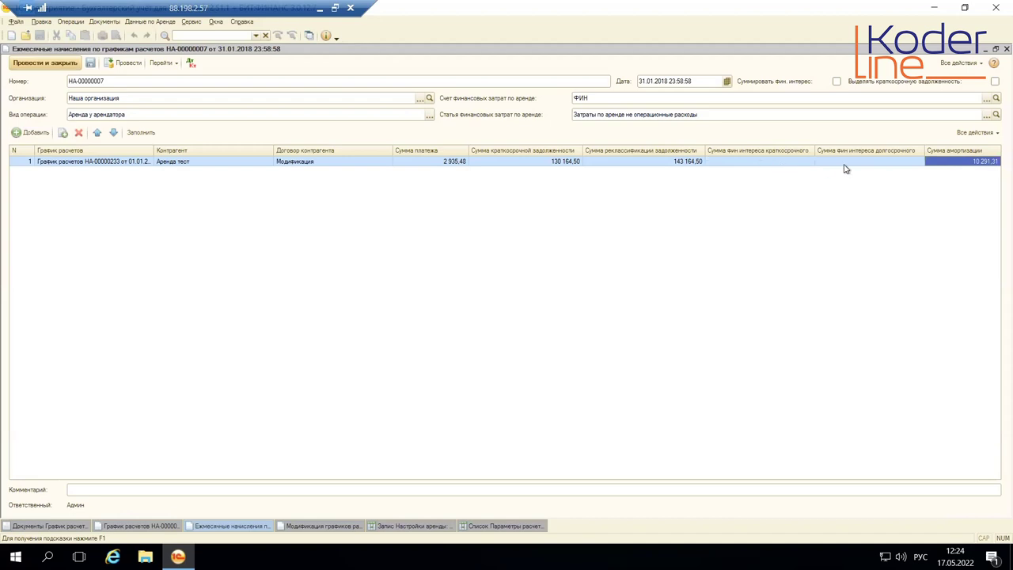
pyautogui.click(642, 162)
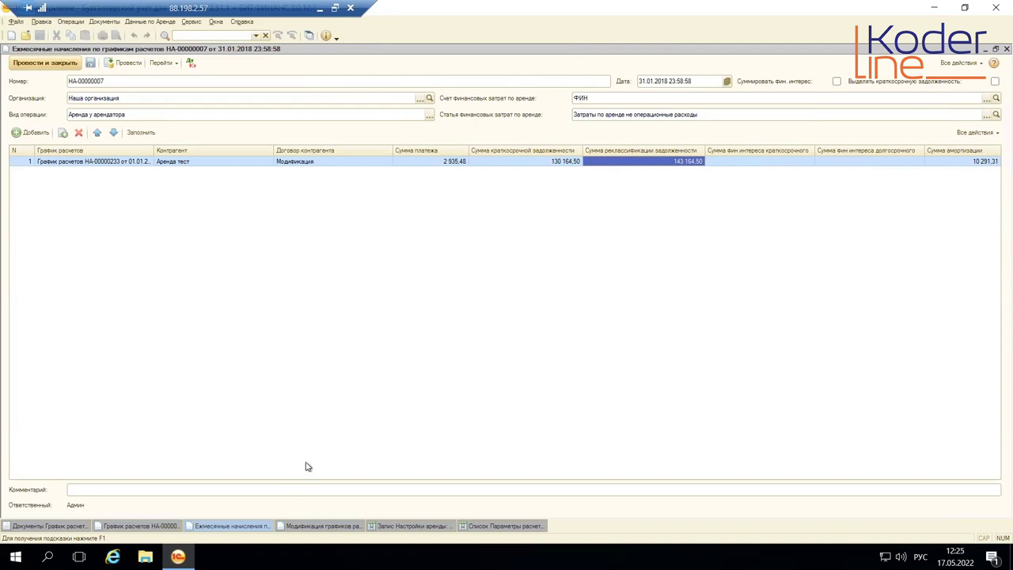
# Return to the 01.01.2018 payment schedule and open the «Аренда» settings of its «Модификация» contract.
pyautogui.click(339, 525)
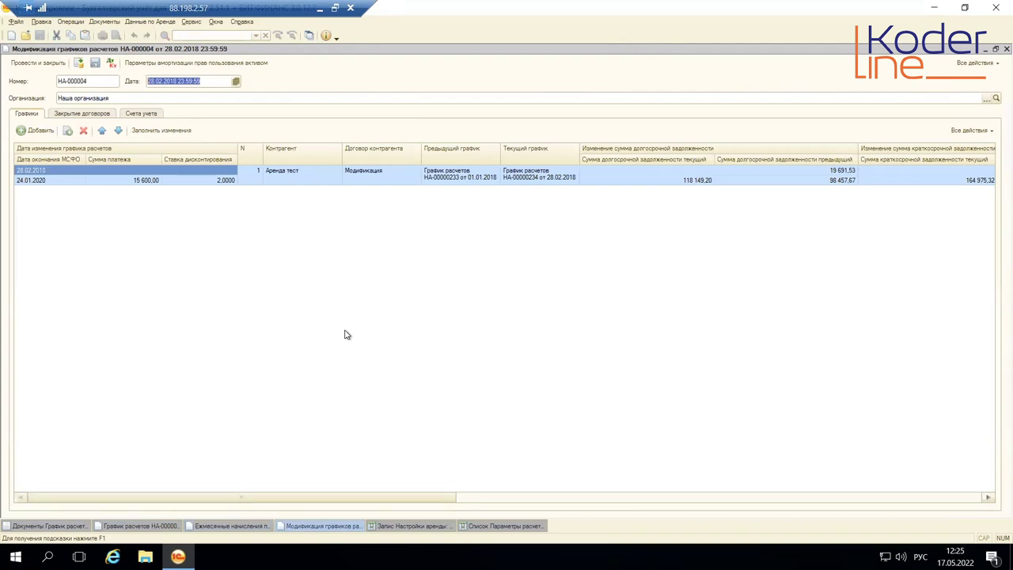
pyautogui.click(498, 519)
pyautogui.click(67, 526)
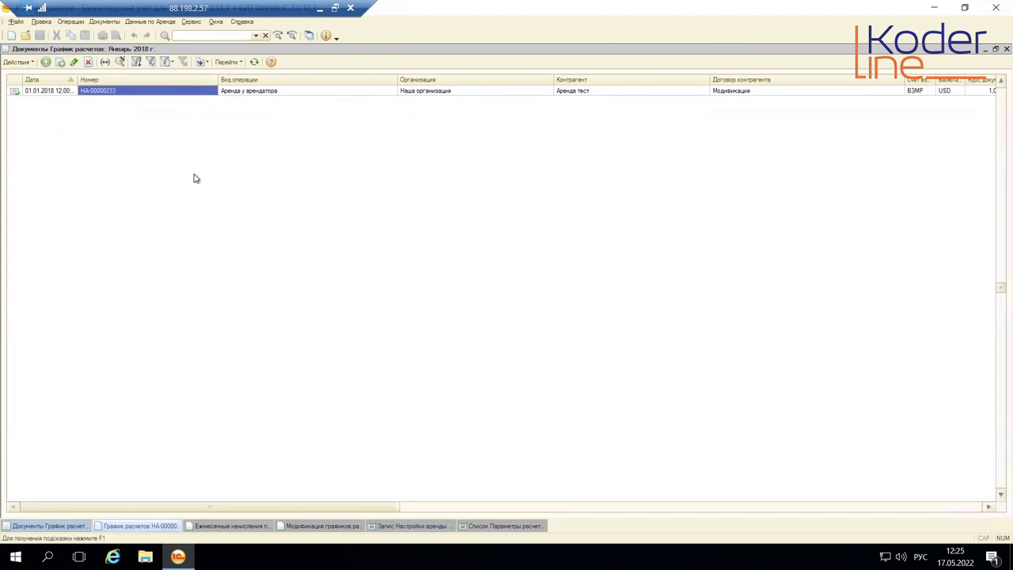
pyautogui.press('Return')
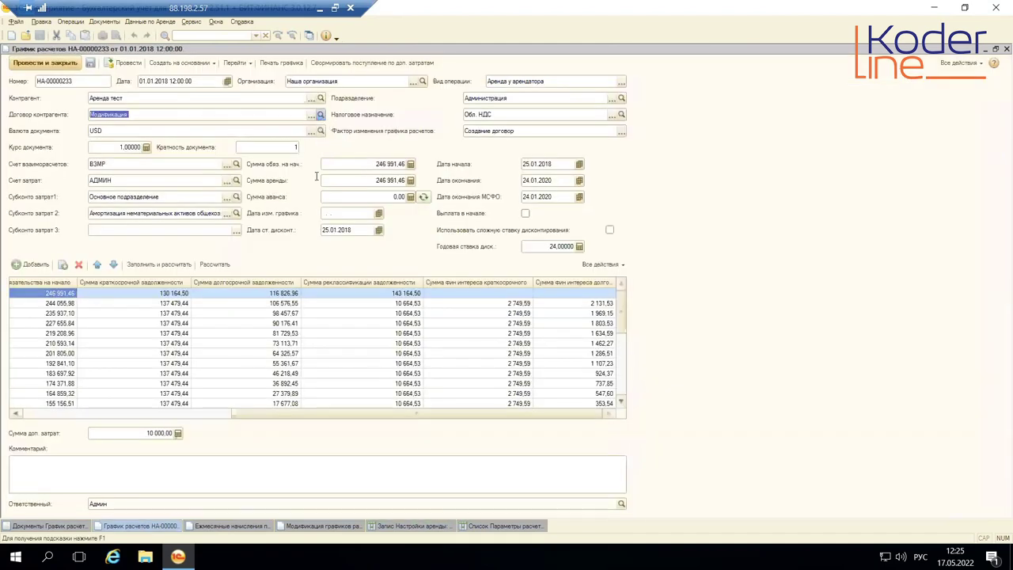
pyautogui.hotkey('ctrl', 'shift', 'F4')
pyautogui.click(227, 255)
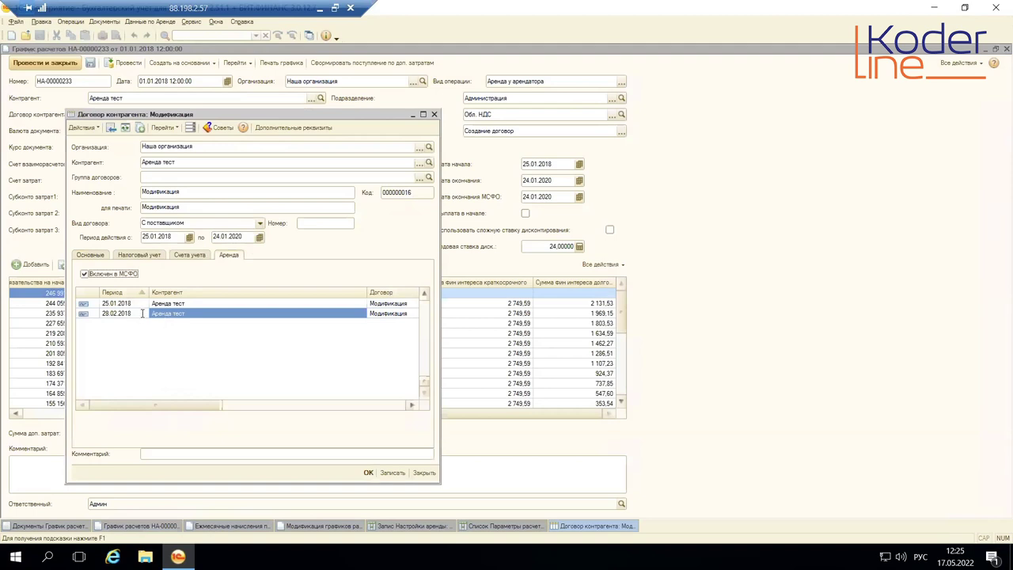
# Compare the payment sums in the contract's 25.01.2018 and 28.02.2018 lease rows, and close the contract card.
pyautogui.doubleClick(143, 314)
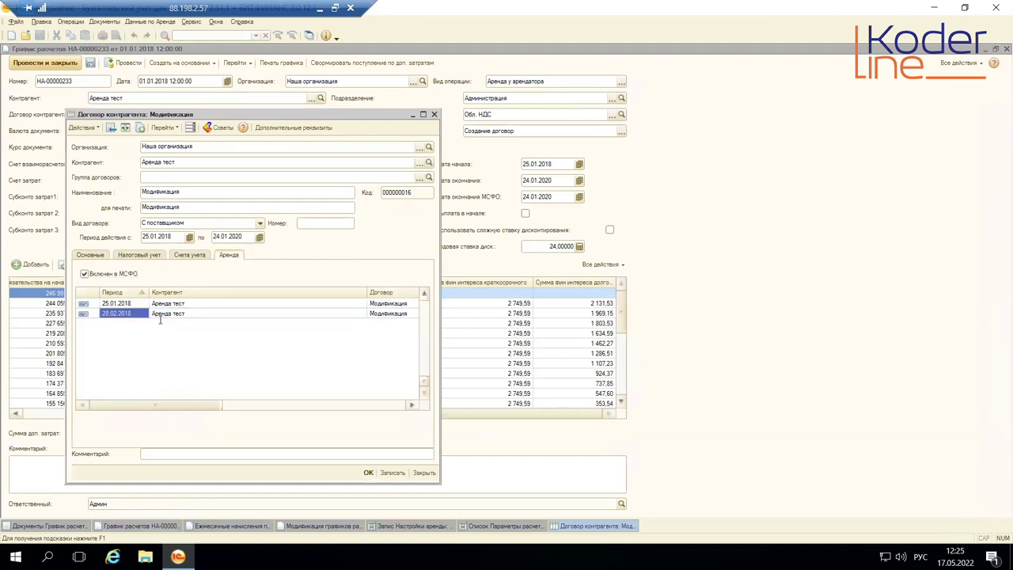
pyautogui.moveTo(220, 406); pyautogui.dragTo(420, 398)
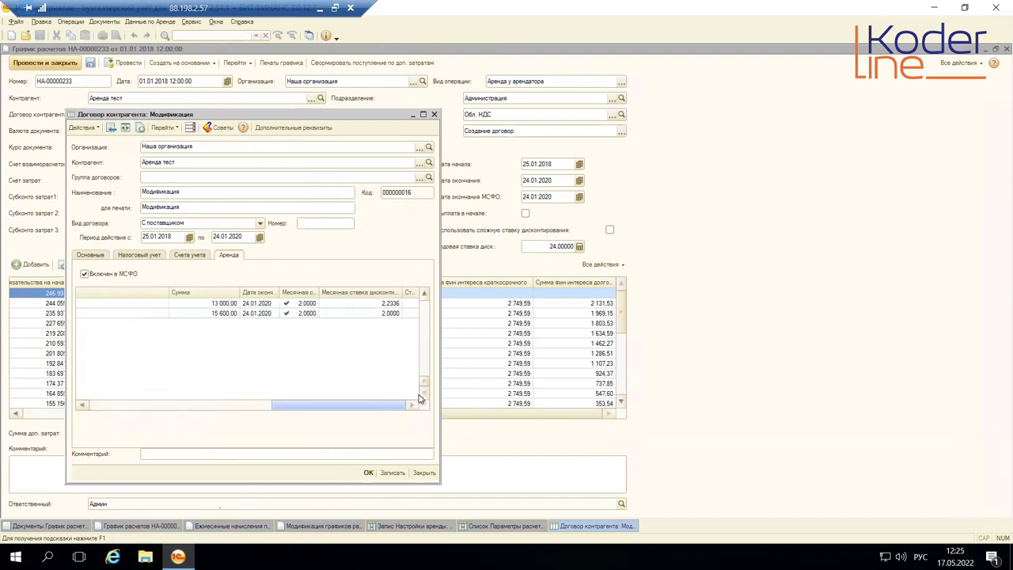
pyautogui.doubleClick(235, 303)
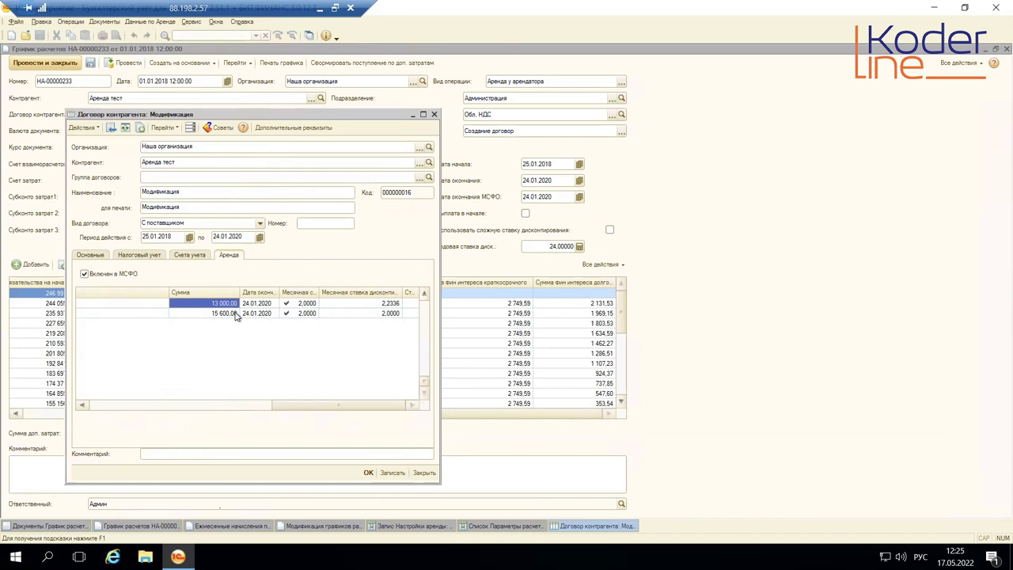
pyautogui.doubleClick(213, 315)
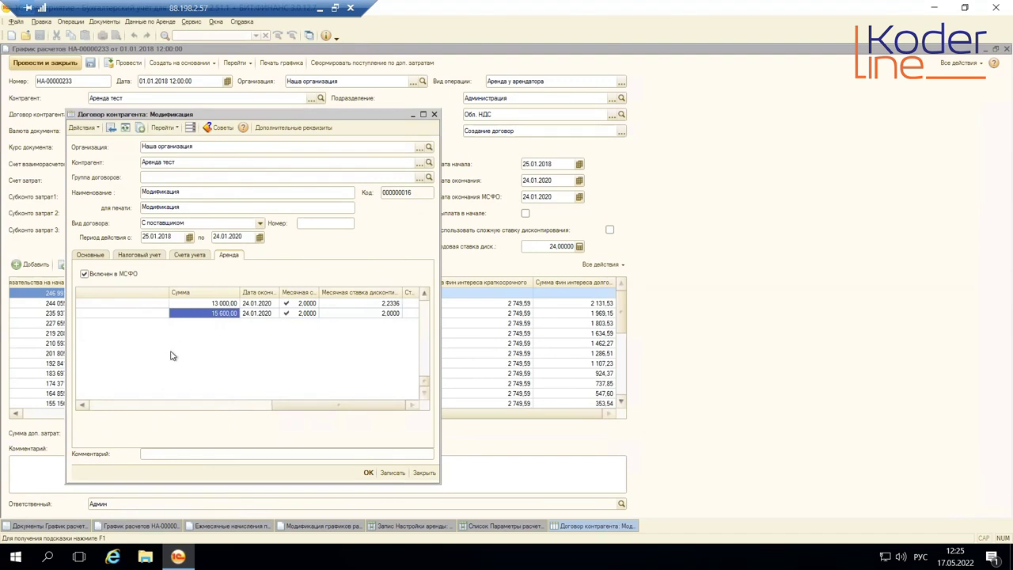
pyautogui.click(435, 116)
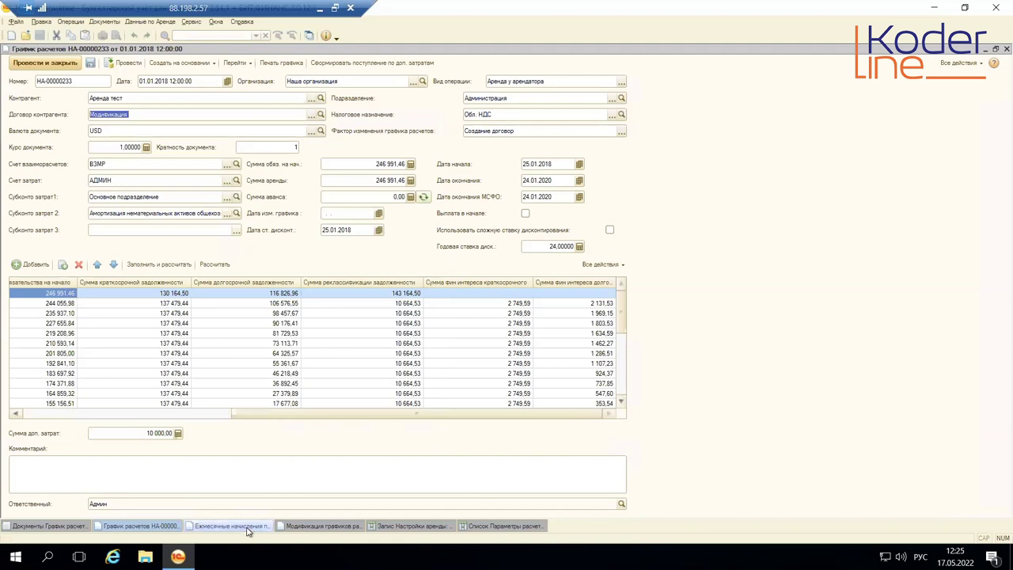
# Review the payment amount in the «Модификация графиков расчетов» document and open its current schedule dated 28.02.2018.
pyautogui.click(305, 525)
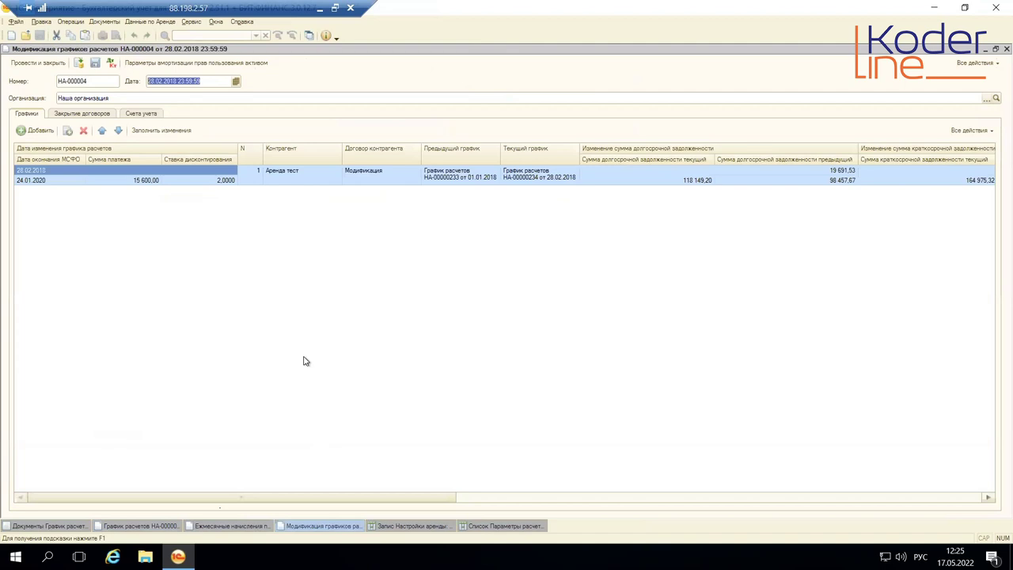
pyautogui.click(141, 181)
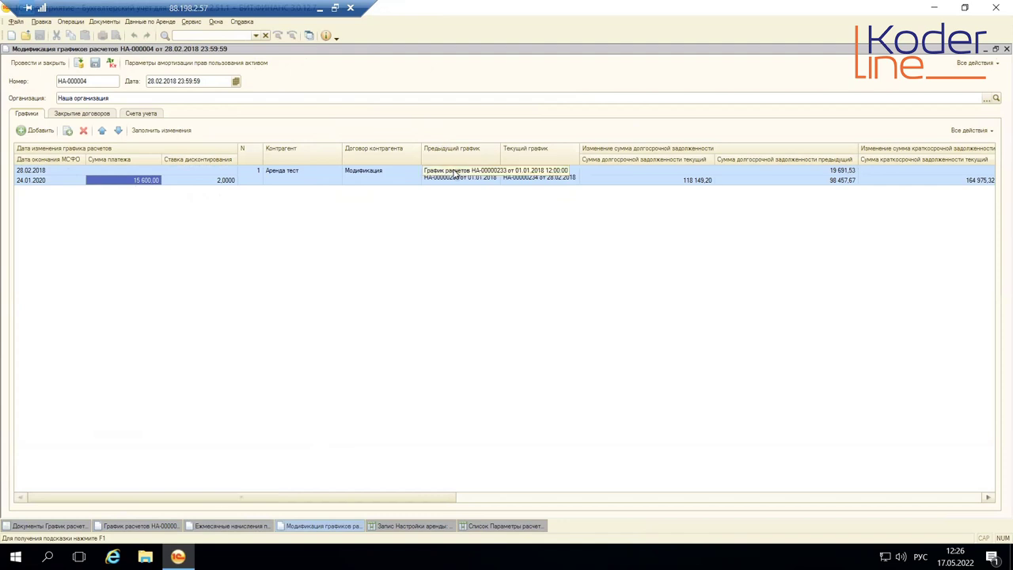
pyautogui.click(565, 177)
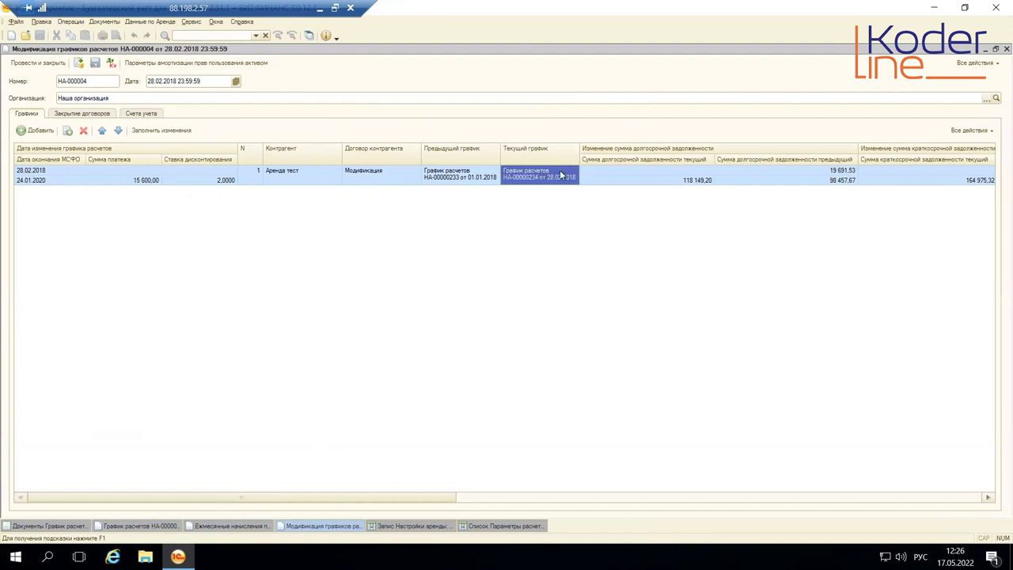
pyautogui.click(562, 175)
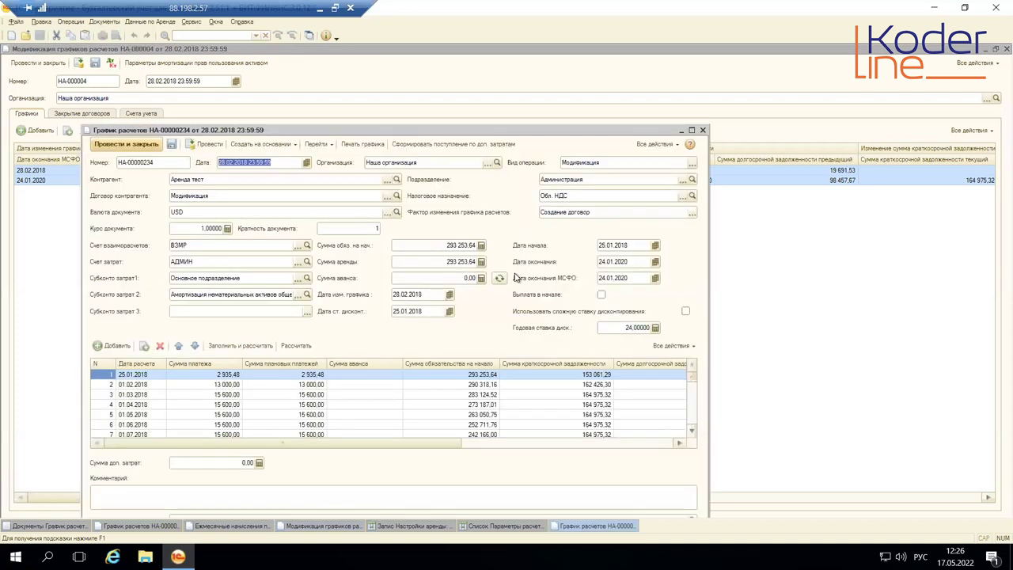
# Compare the 01.02.2018 and 01.03.2018 payment amounts in the modified schedule, and close it.
pyautogui.click(228, 385)
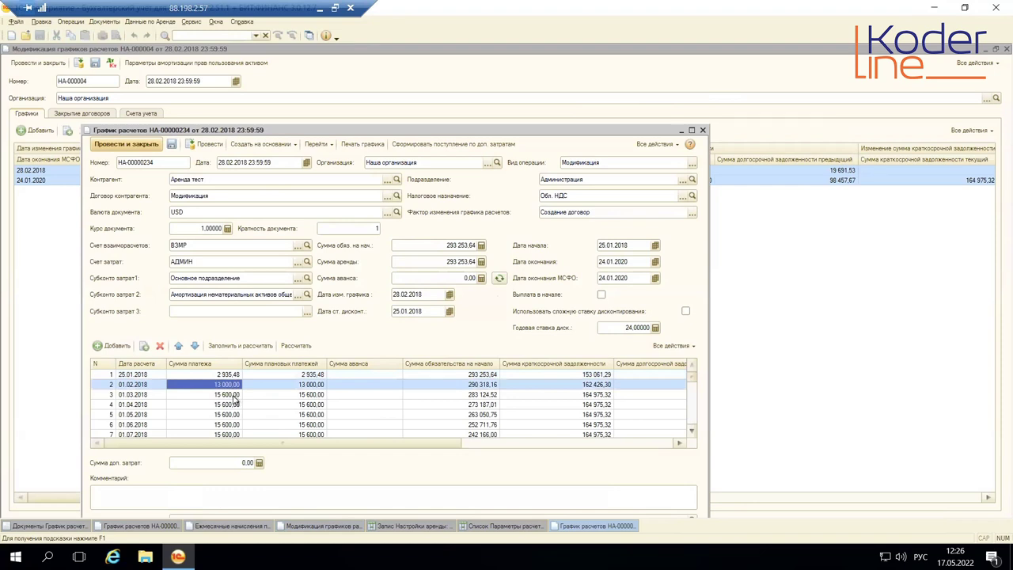
pyautogui.click(234, 396)
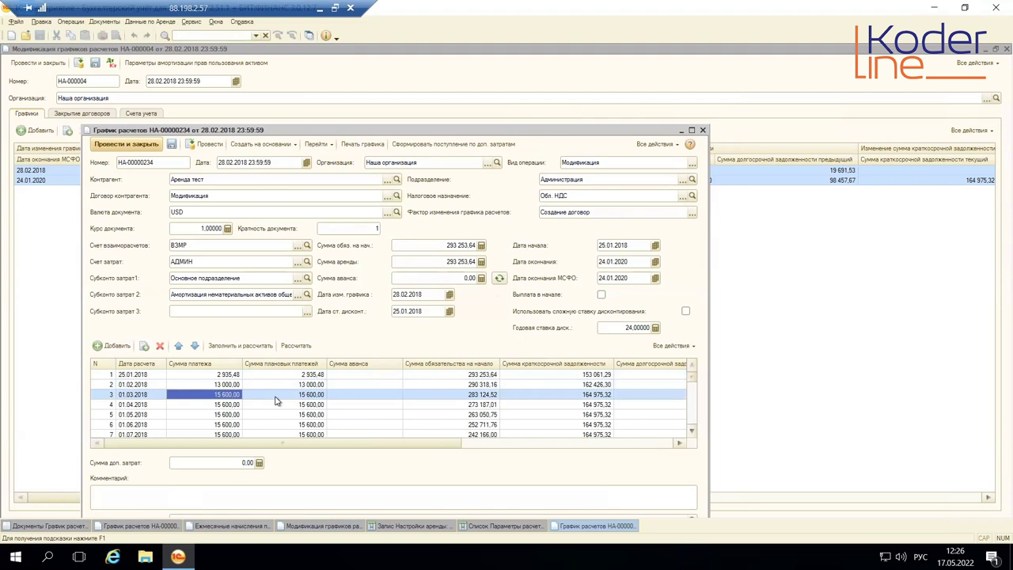
pyautogui.click(703, 129)
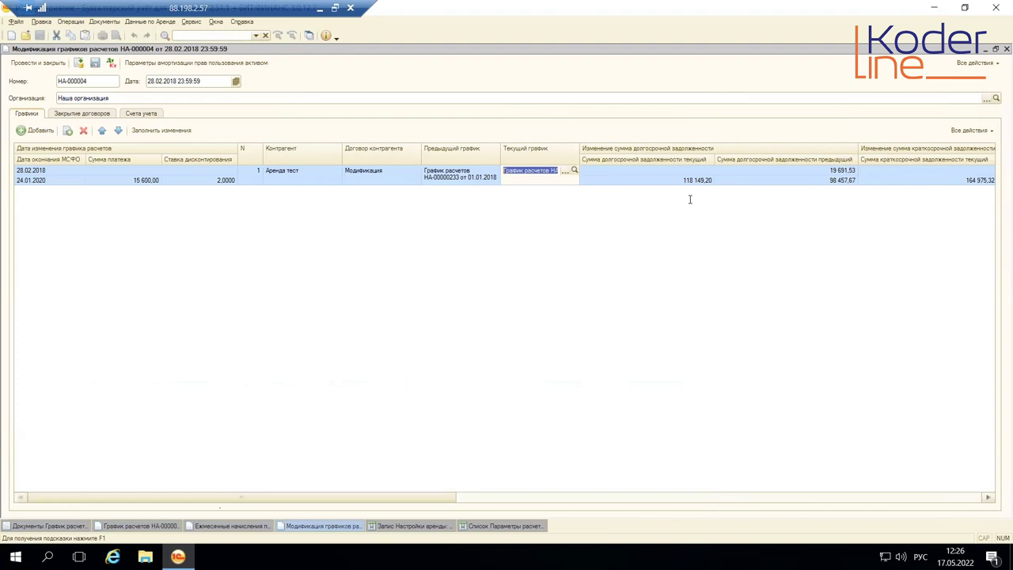
# Examine the modification row's current and previous long-term debt, short-term debt and debt reclassification amounts.
pyautogui.press('Return')
pyautogui.click(649, 181)
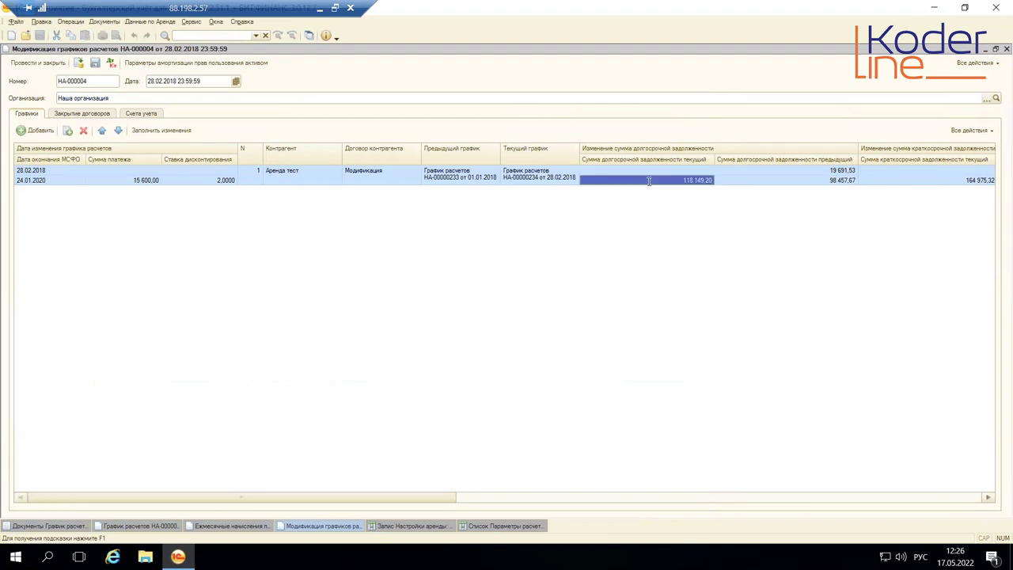
pyautogui.press('Right')
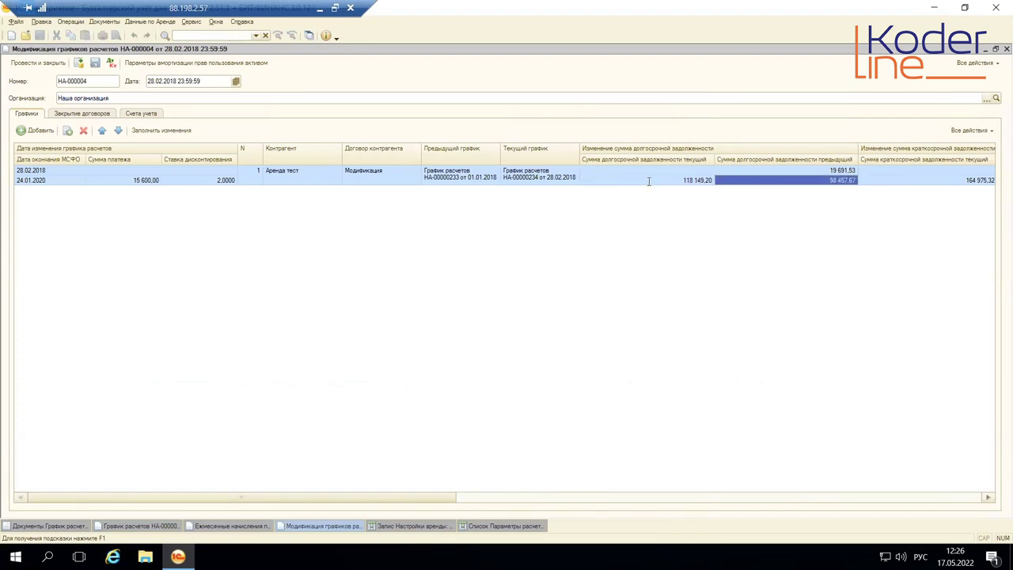
pyautogui.press('Right')
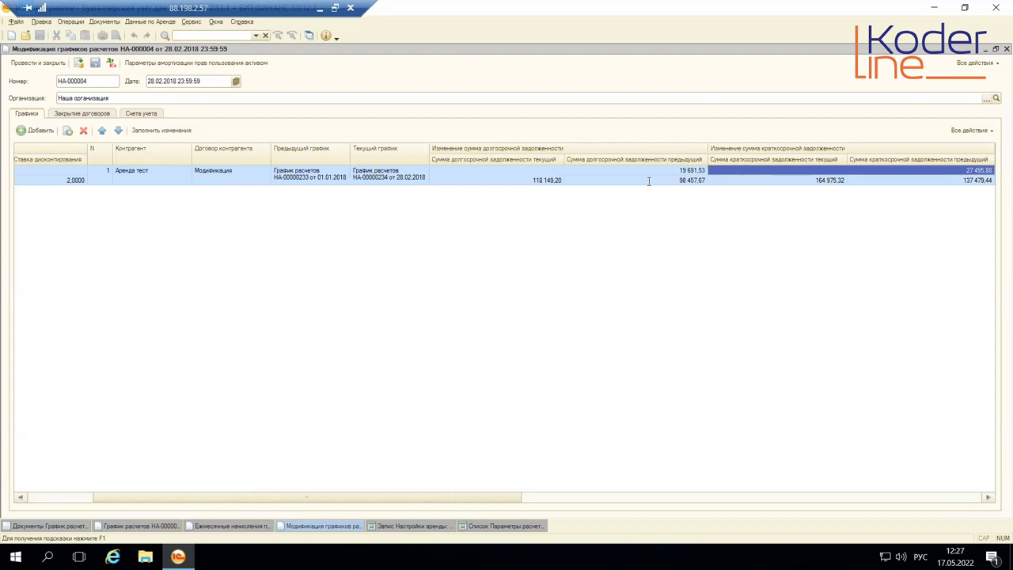
pyautogui.press('Right')
pyautogui.press('Right')
pyautogui.press('Right')
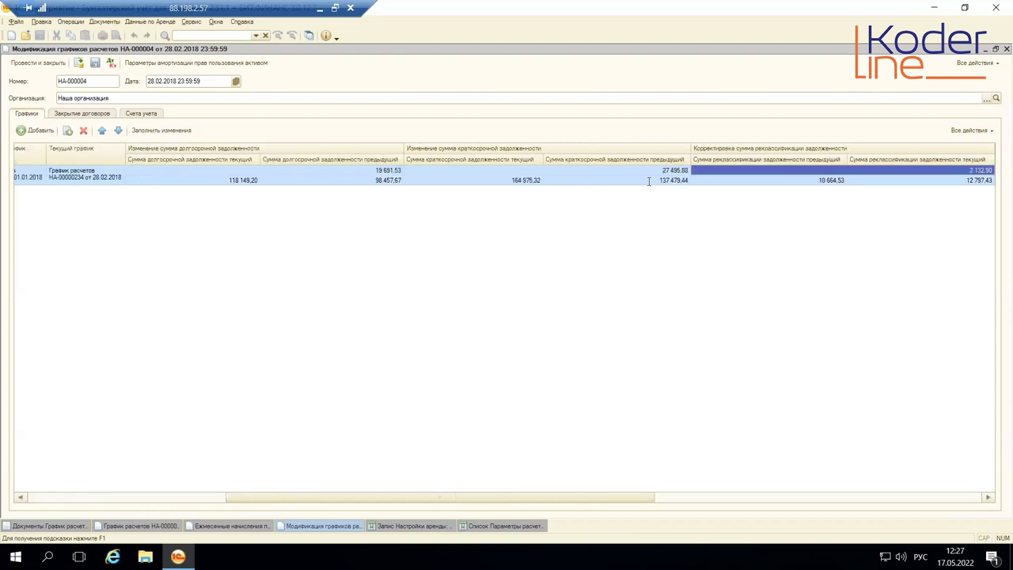
pyautogui.press('Right')
pyautogui.press('Right')
pyautogui.press('Right')
pyautogui.press('Right')
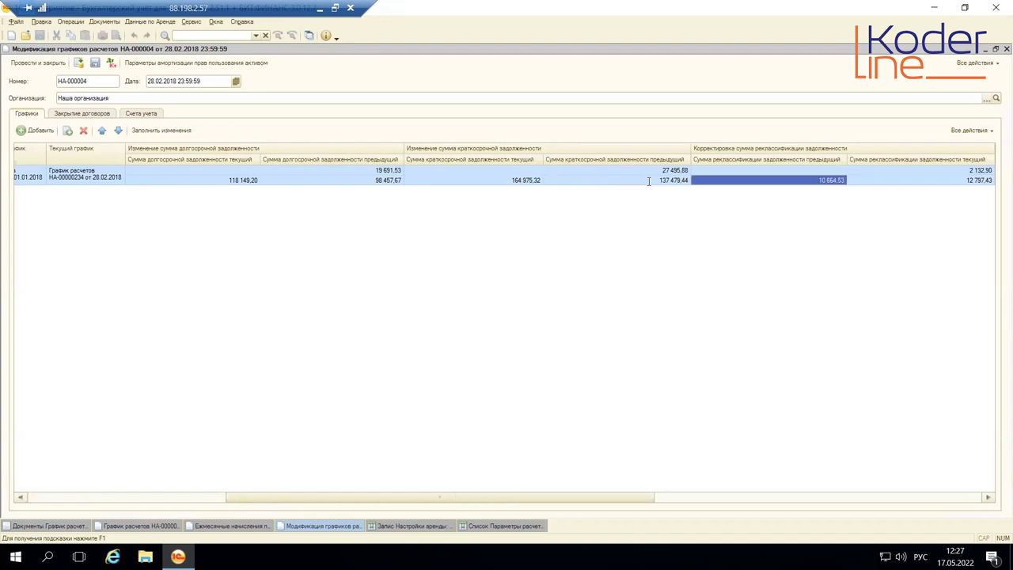
# Examine the modification row's short-term and long-term financial interest corrections through to the liability correction amounts.
pyautogui.press('Right')
pyautogui.press('Right')
pyautogui.press('Right')
pyautogui.press('Right')
pyautogui.press('Right')
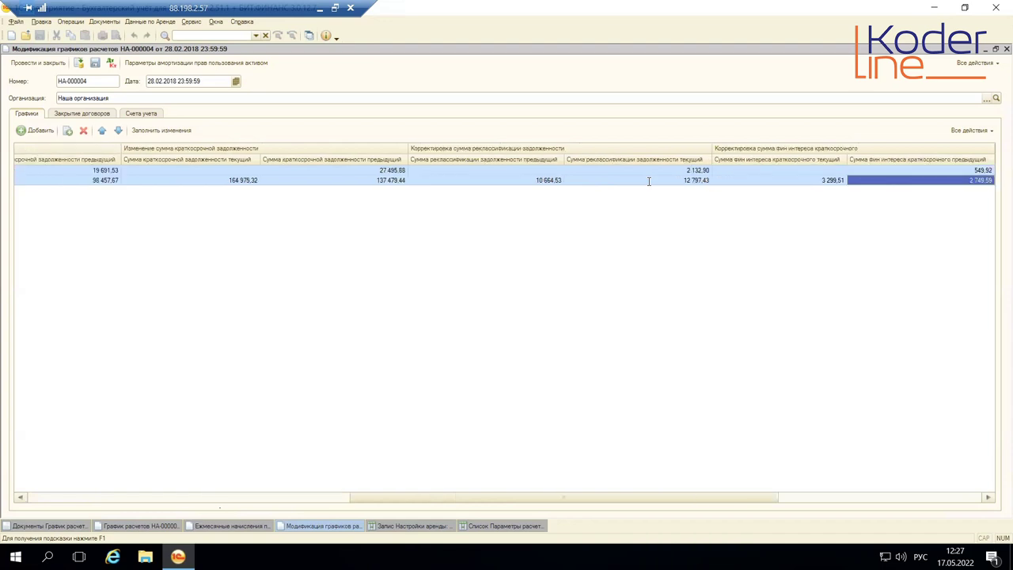
pyautogui.press('Right')
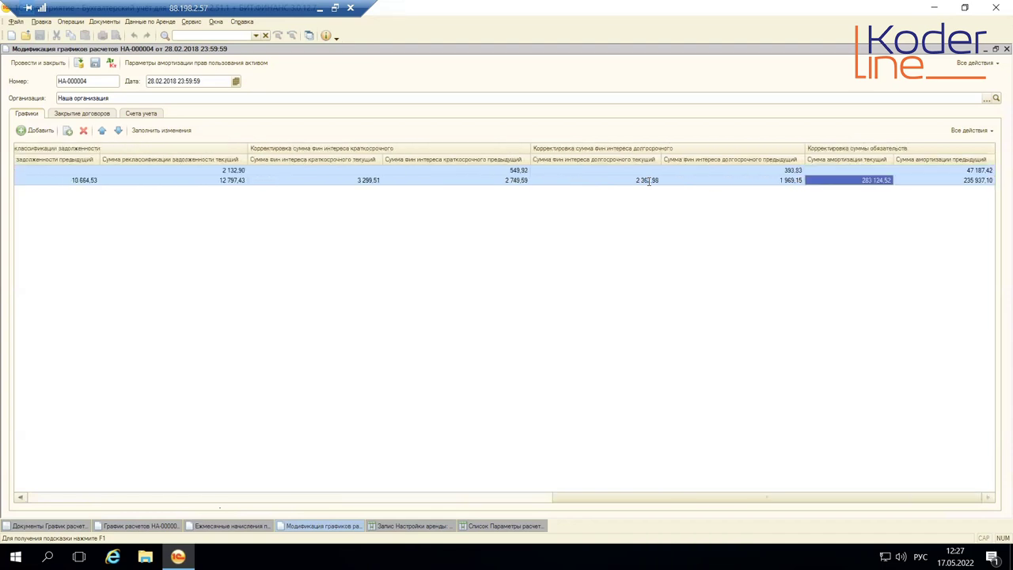
pyautogui.press('Right')
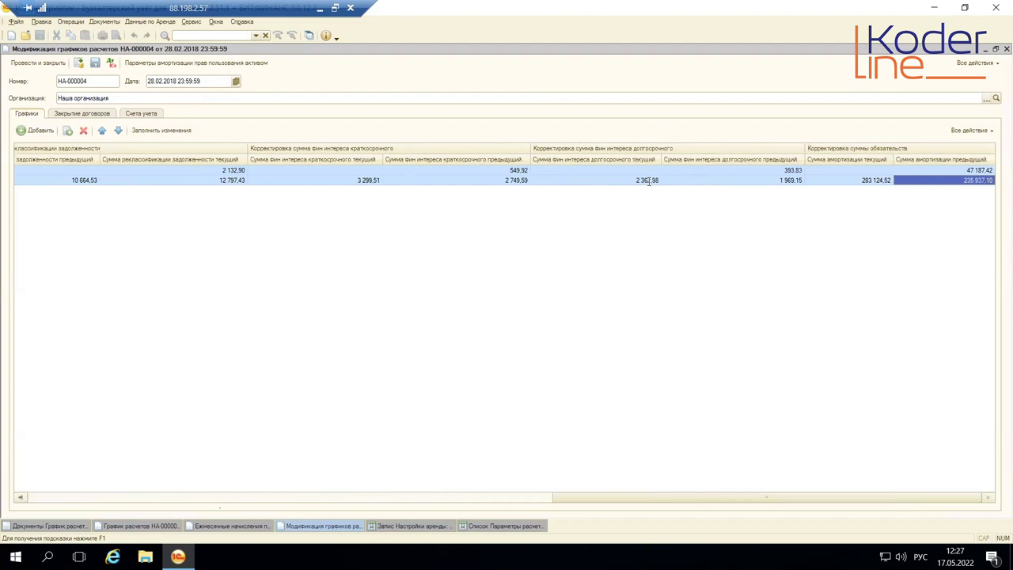
pyautogui.click(817, 169)
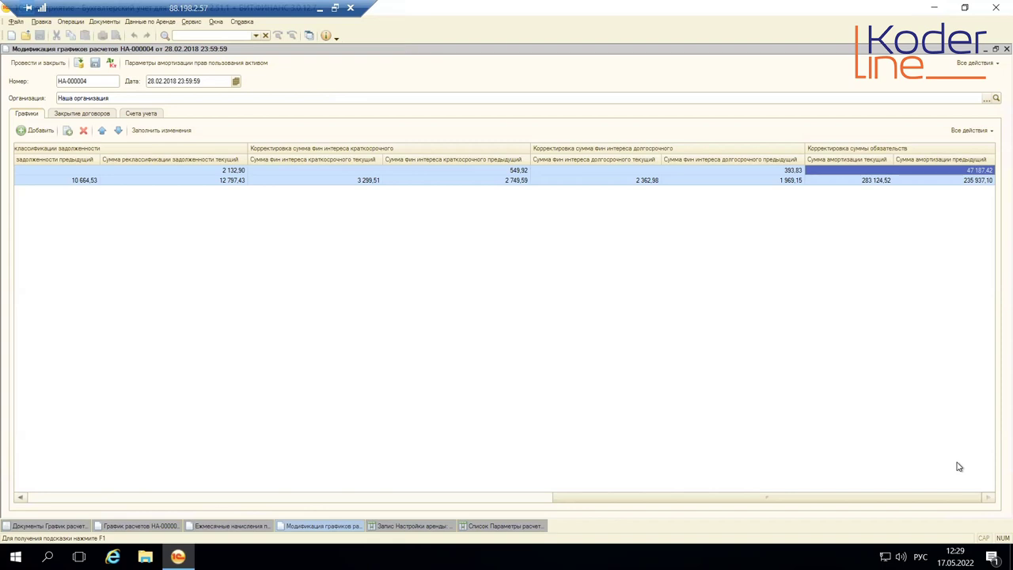
# Review the modification document's accounting accounts and contract closure sections, and return to its schedules table.
pyautogui.click(141, 113)
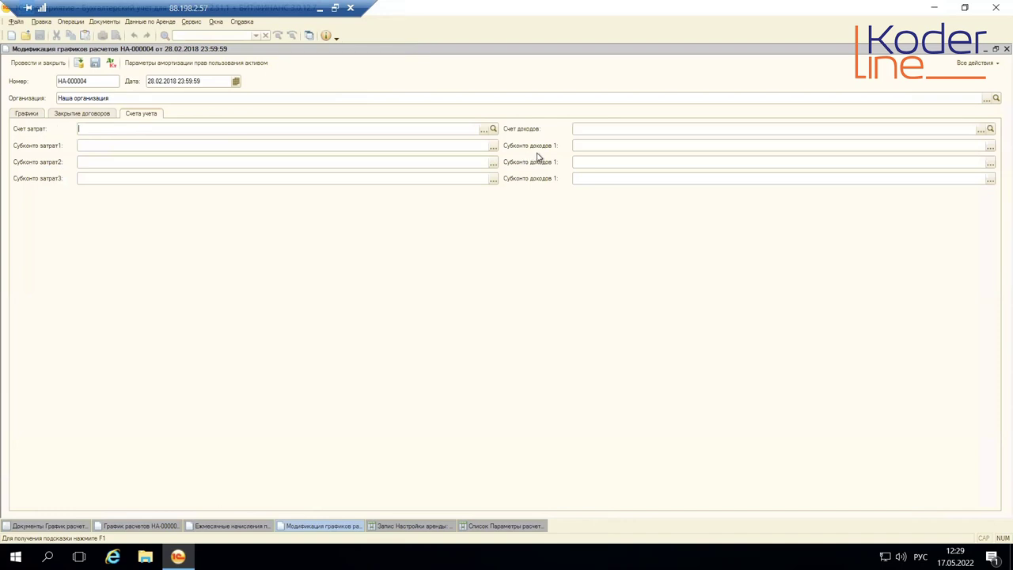
pyautogui.click(99, 117)
pyautogui.click(36, 117)
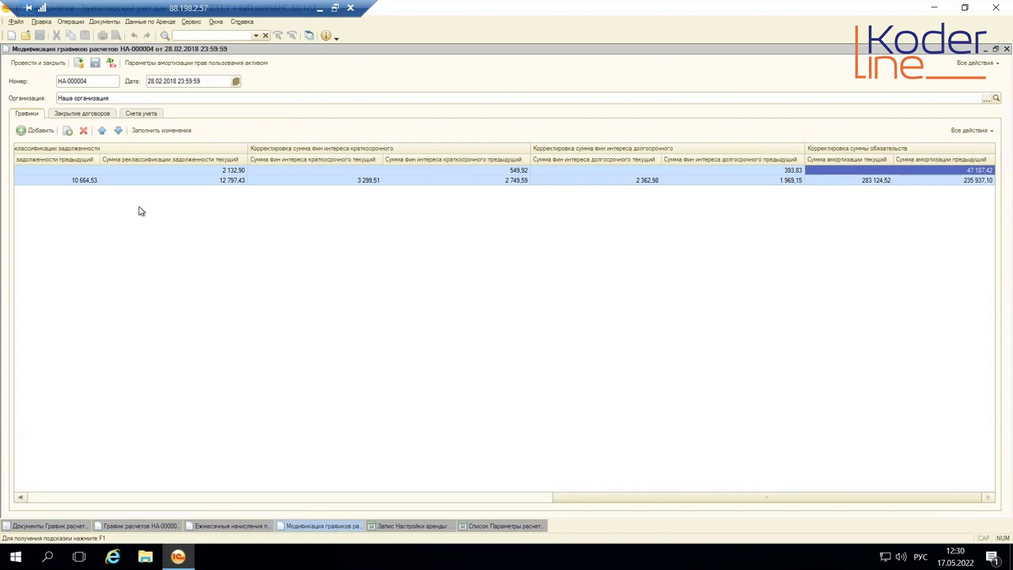
# Switch from the modification document back to the 01.01.2018 «График расчетов» document.
pyautogui.click(40, 526)
pyautogui.click(140, 525)
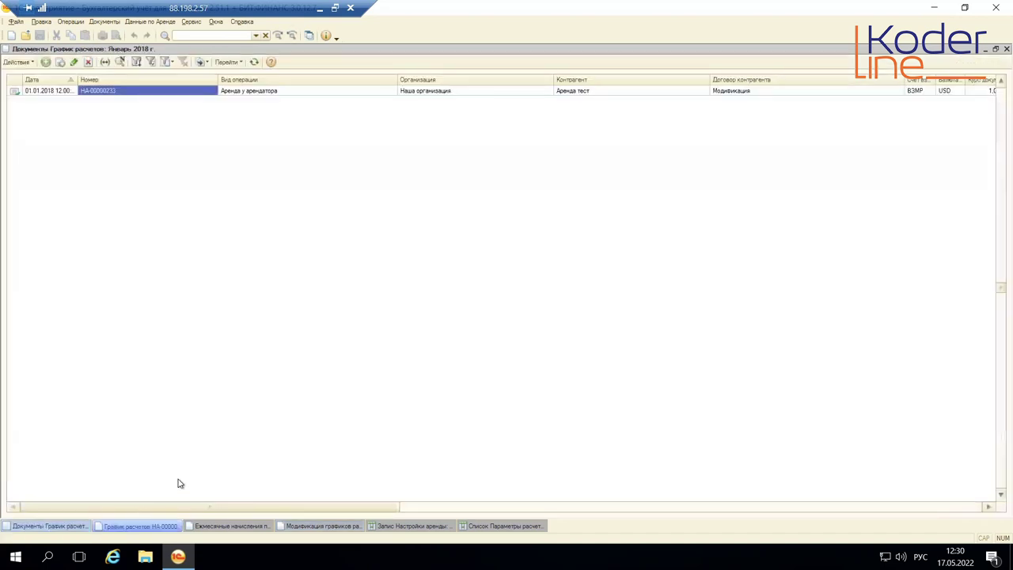